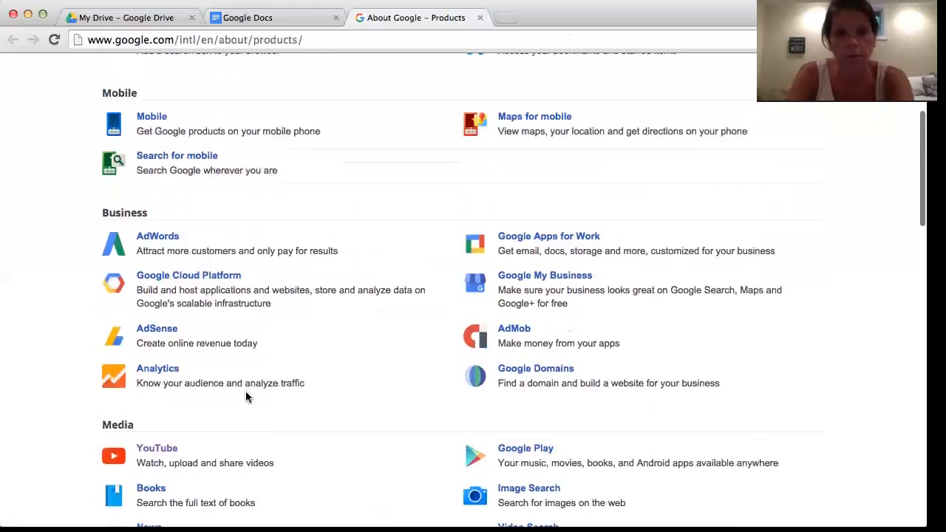
Scroll Google's products page to Home & Office and create a new blank Google Form.
scroll(247, 394, "down", 15)
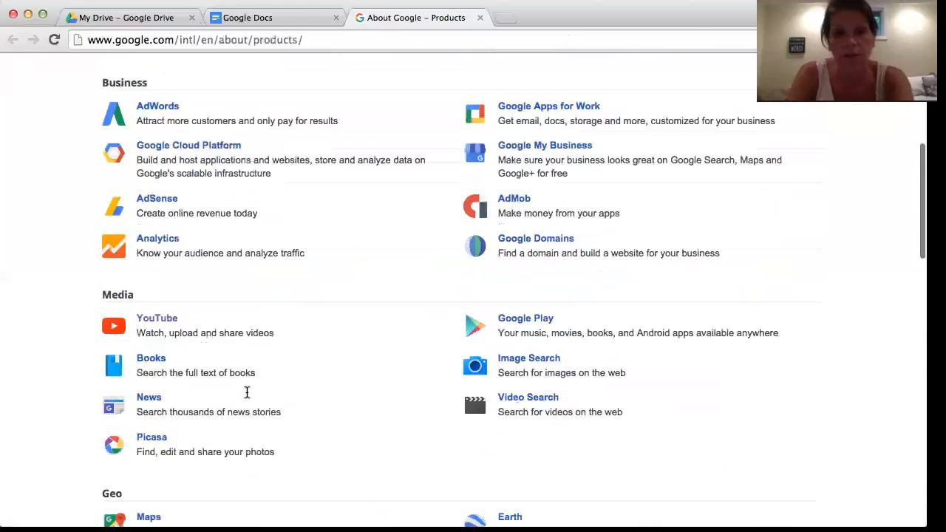
scroll(382, 441, "down", 5)
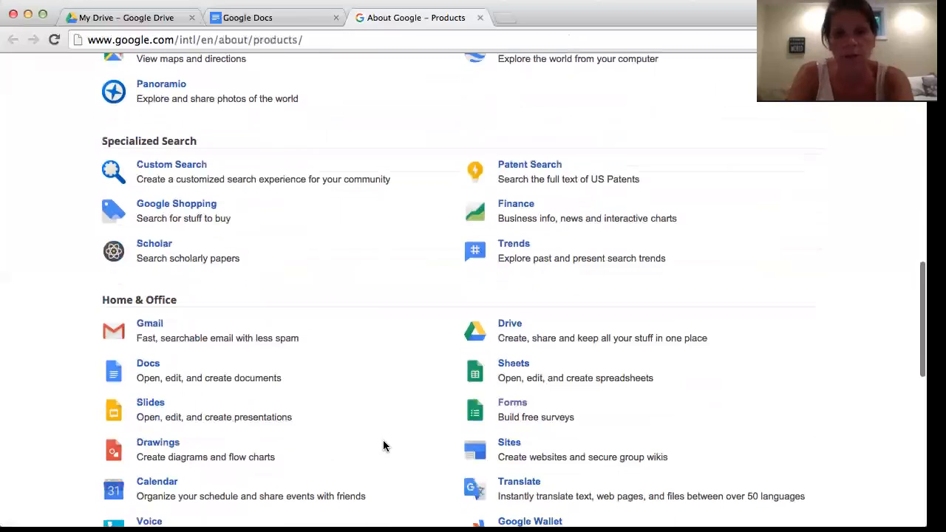
left_click(522, 404)
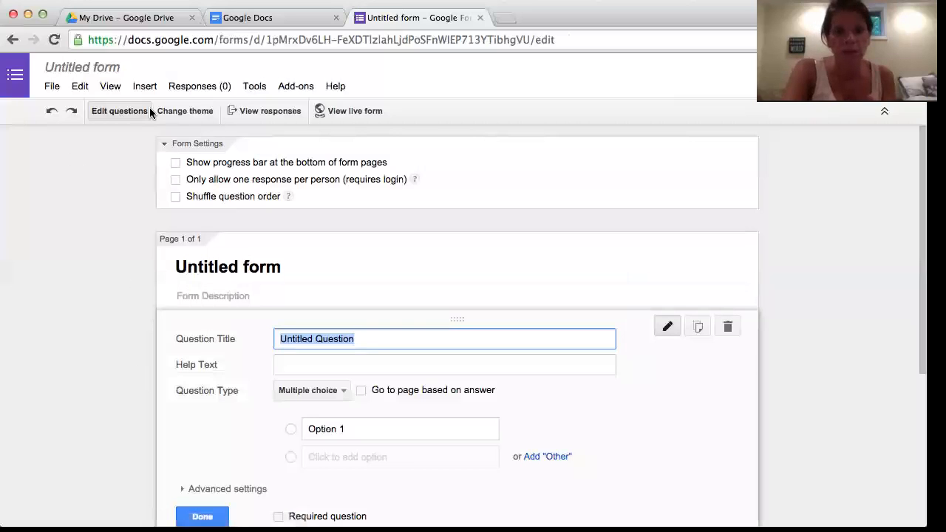
Apply the Beach Evening theme to the form and dismiss the theme hint.
left_click(184, 111)
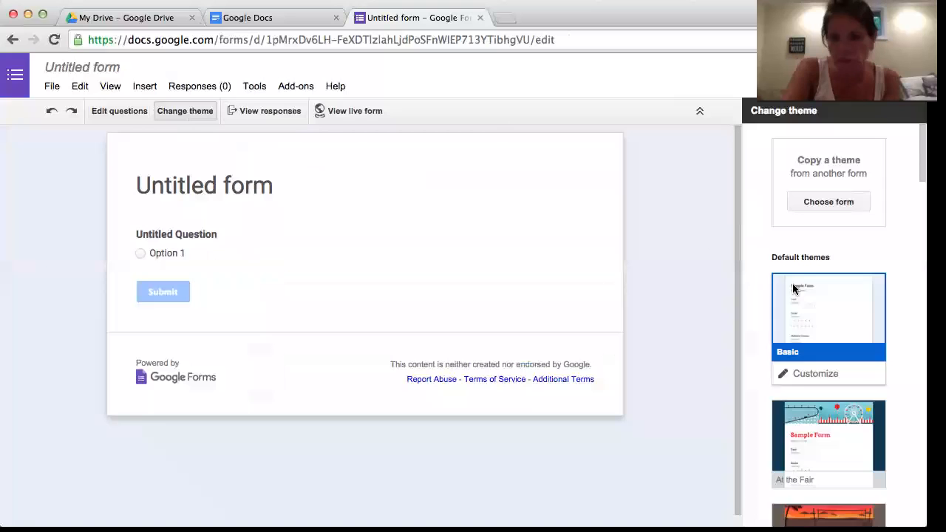
scroll(793, 284, "down", 5)
scroll(838, 388, "down", 3)
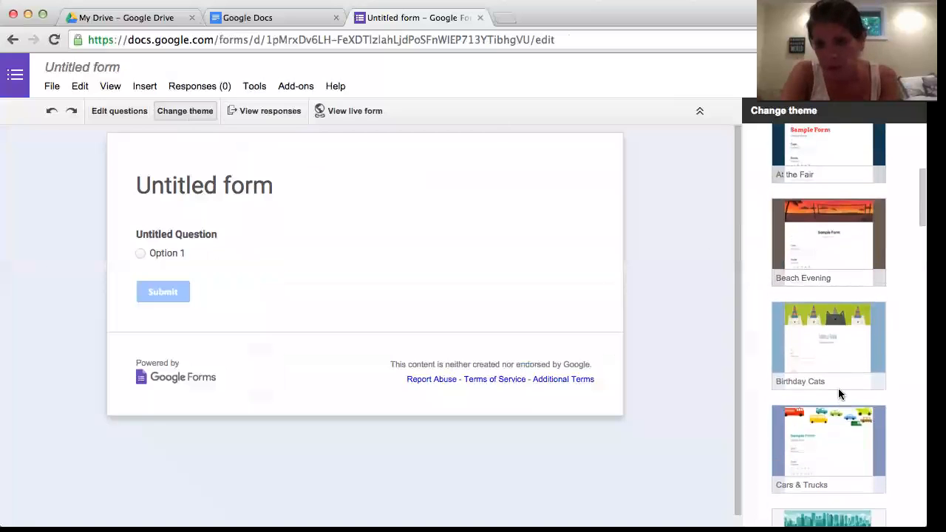
left_click(834, 214)
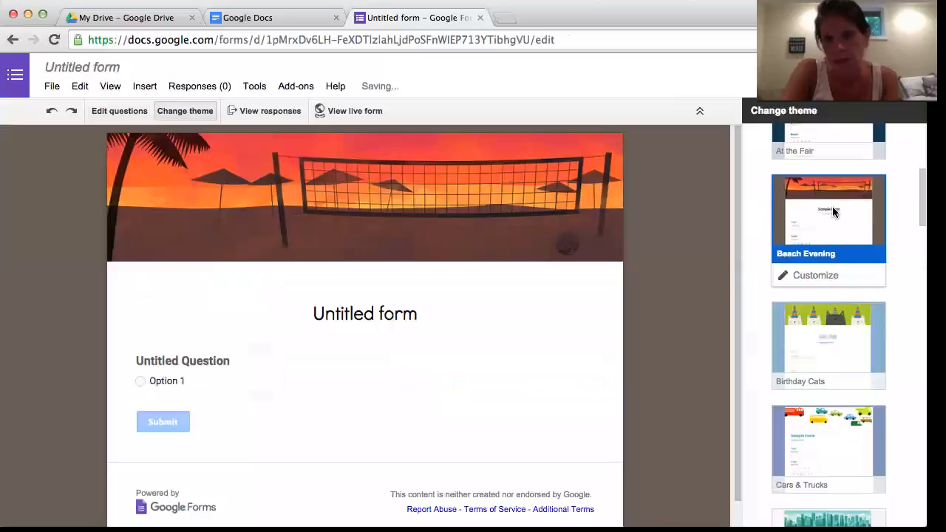
scroll(287, 285, "down", 1)
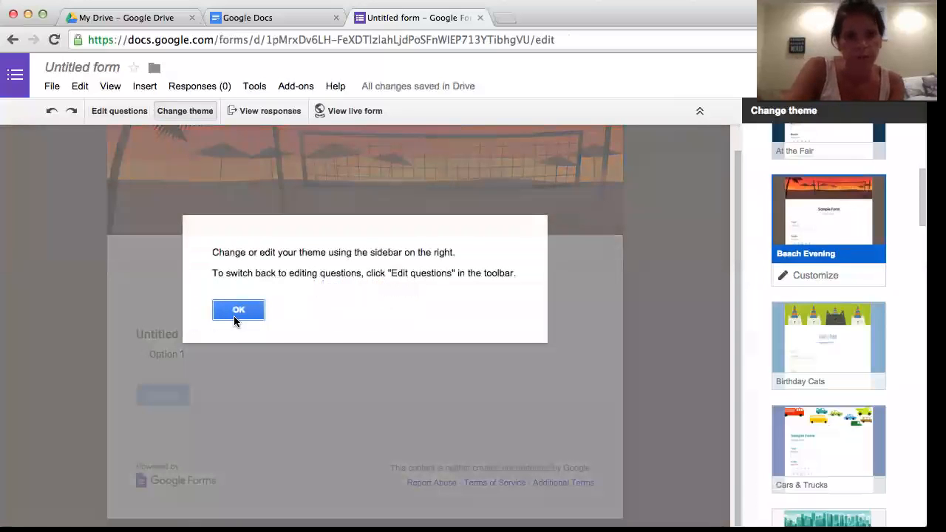
left_click(236, 312)
Replace the default form title with 'June Blast Off'.
left_click(117, 110)
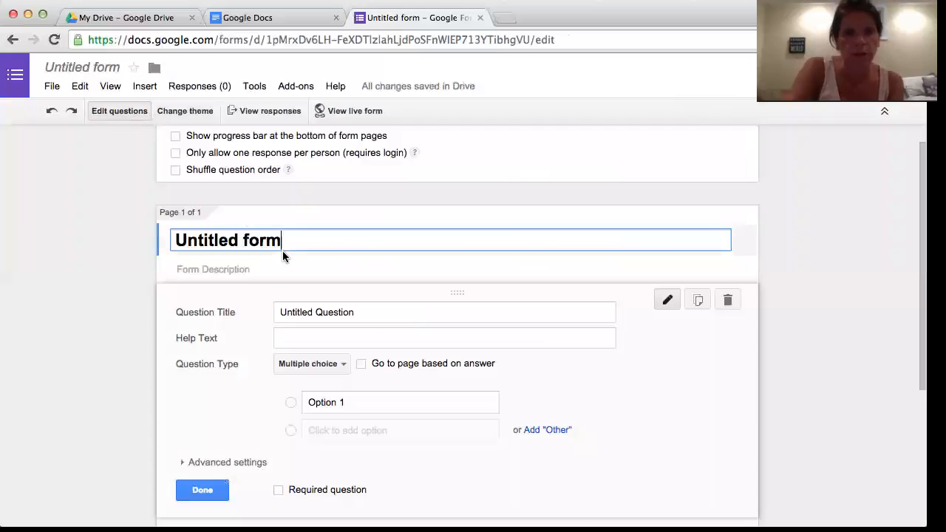
key("BackSpace")
key("BackSpace")
key("BackSpace")
key("BackSpace")
key("BackSpace")
key("BackSpace")
key("BackSpace")
key("BackSpace")
key("BackSpace")
key("BackSpace")
key("BackSpace")
key("BackSpace")
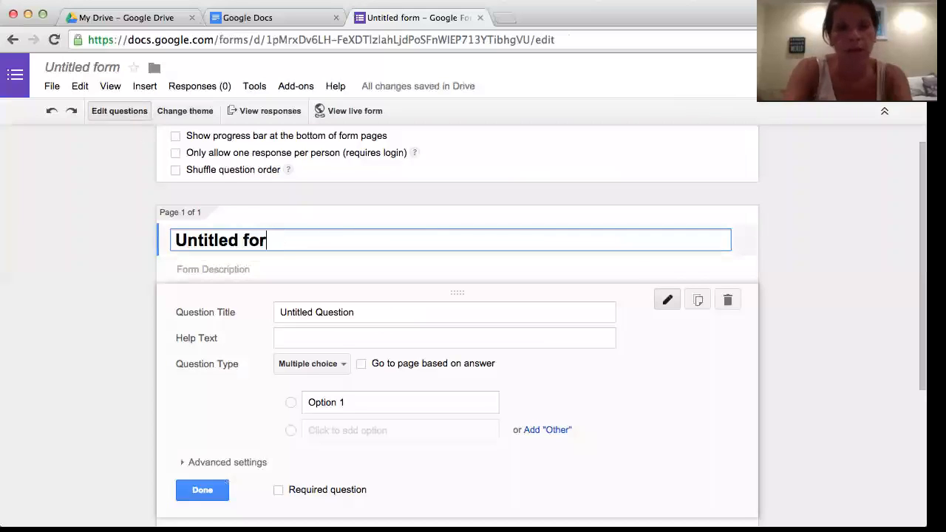
key("BackSpace")
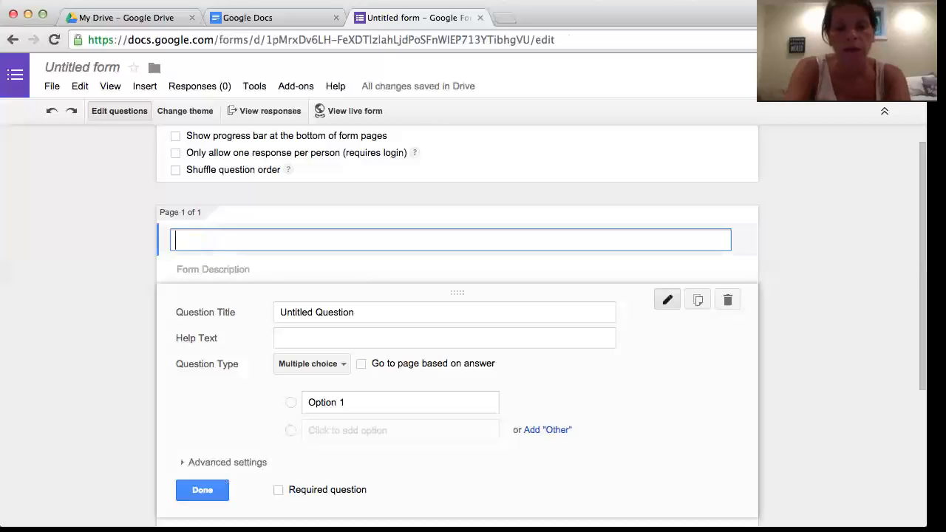
type("Jusn")
key("BackSpace")
key("BackSpace")
type("ne Blast")
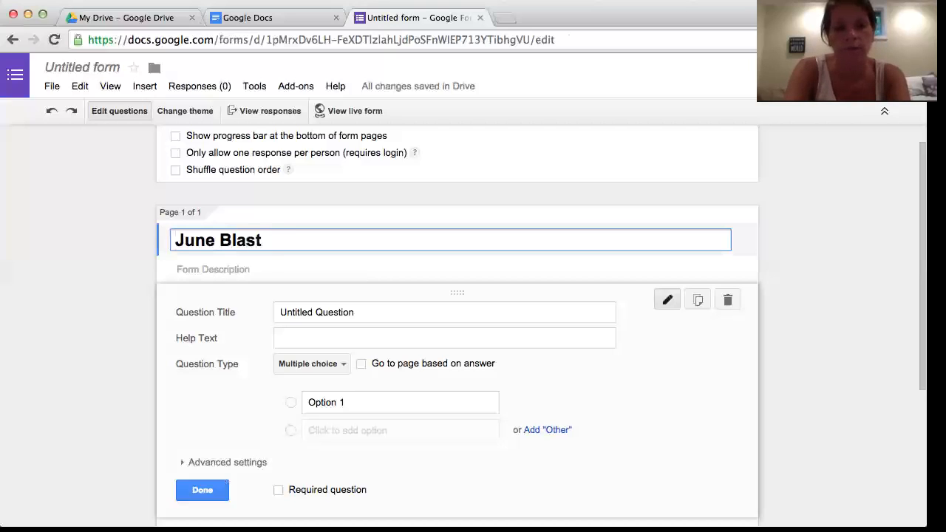
type(" OF")
key("BackSpace")
type("ff")
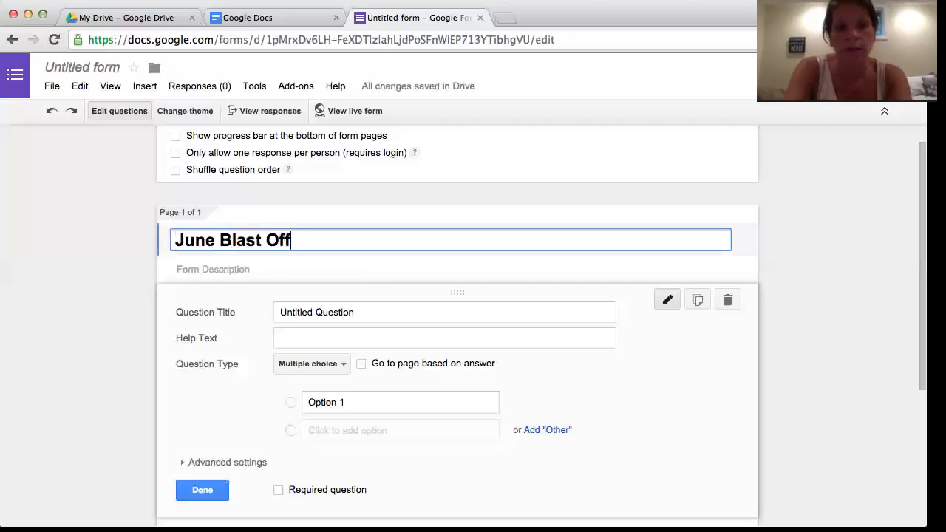
Delete the first question's default 'Untitled Question' title.
left_click(330, 314)
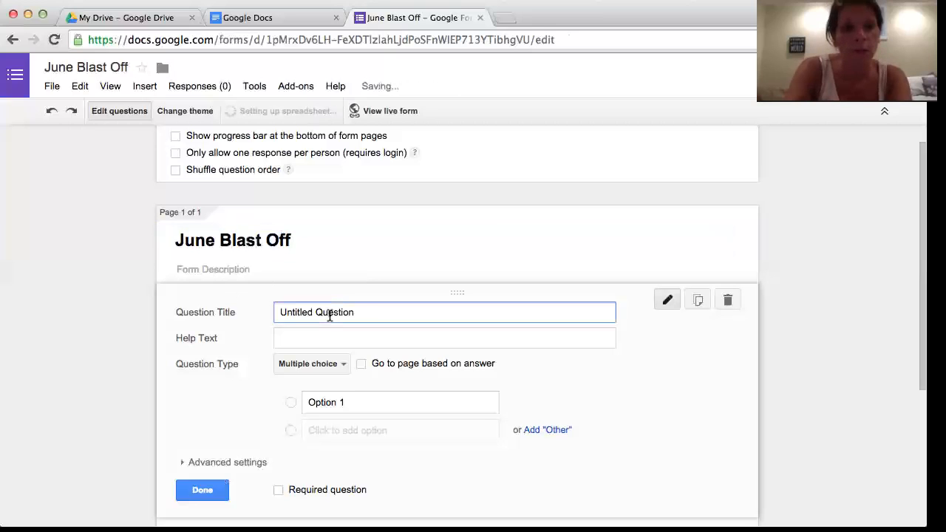
double_click(362, 307)
left_click(362, 308)
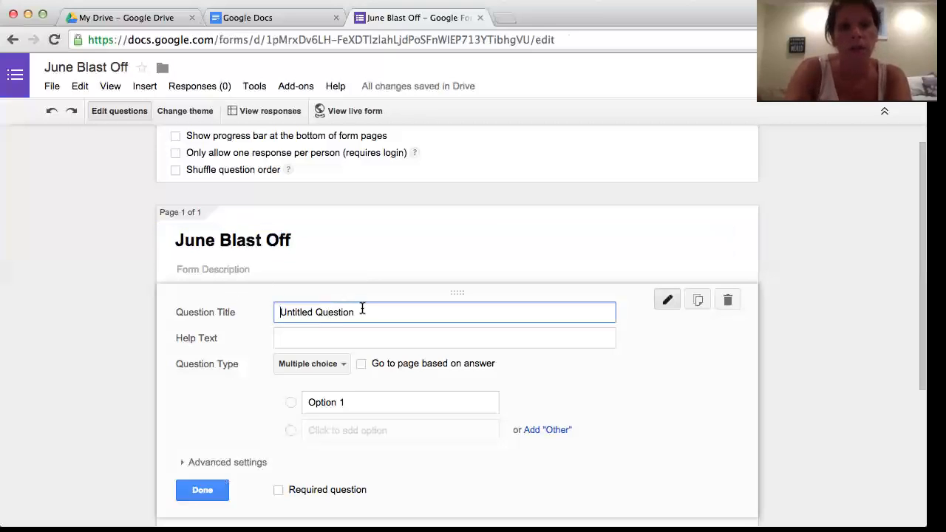
triple_click(362, 308)
key("BackSpace")
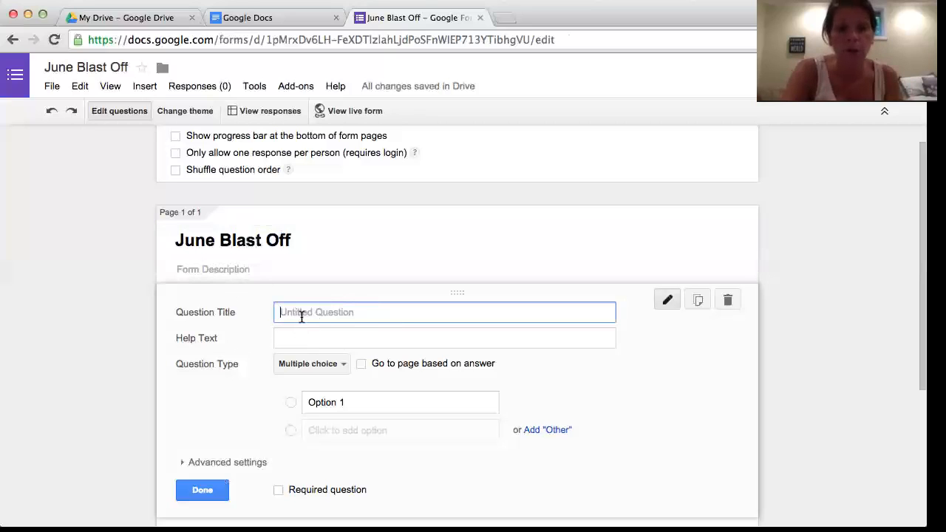
Title the first question 'Name' with help text 'What is your first last name'.
type("Name")
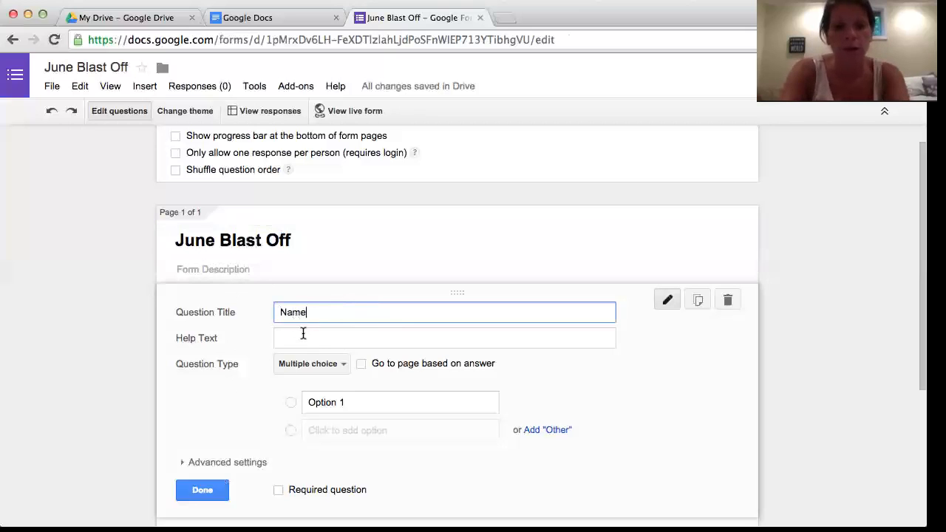
left_click(301, 331)
type("What is your first last name")
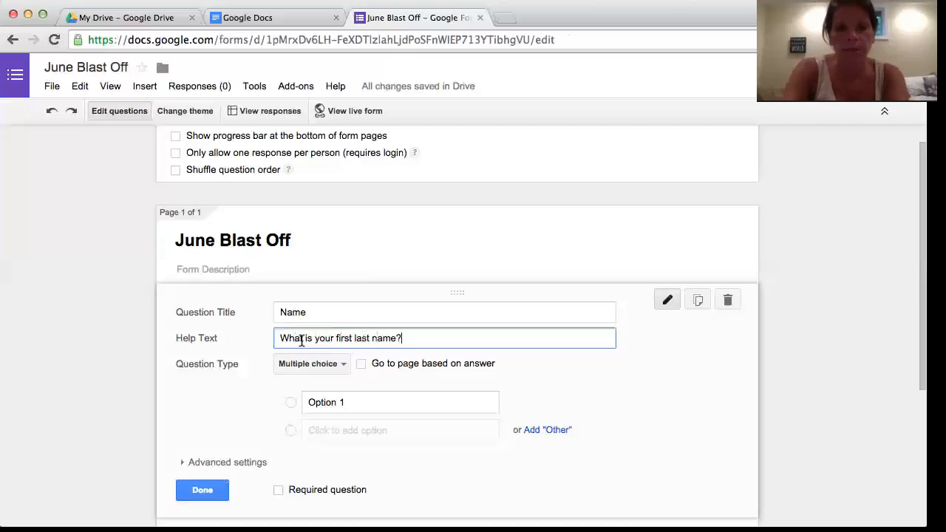
Make the Name question a Text answer and add a new question below.
left_click(344, 363)
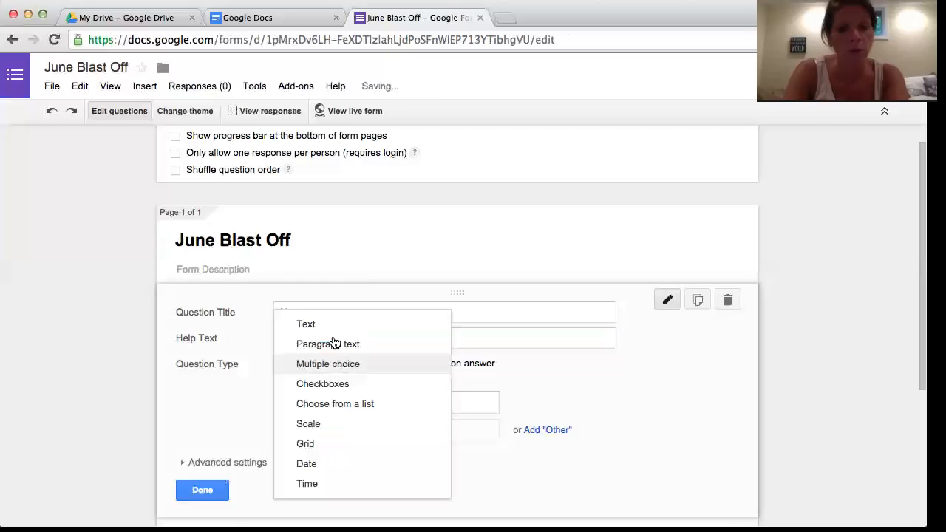
left_click(331, 326)
scroll(300, 371, "down", 3)
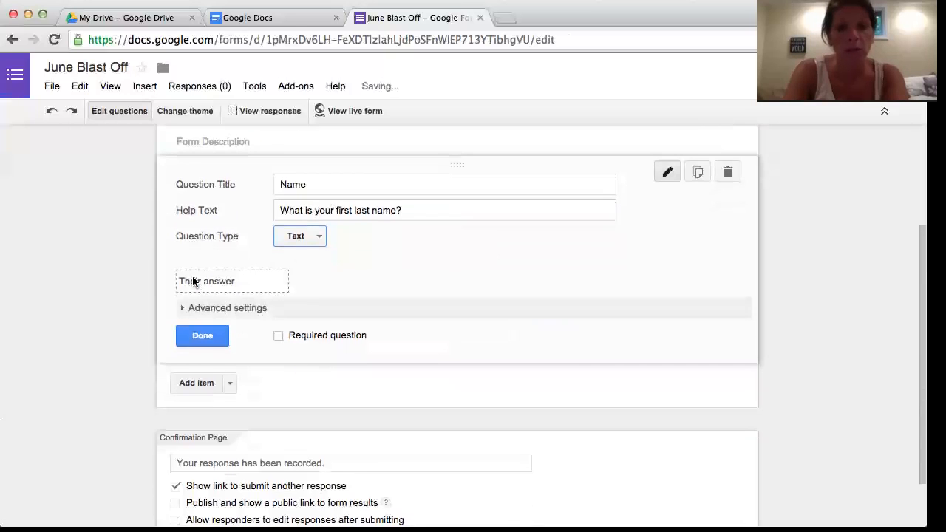
left_click(196, 383)
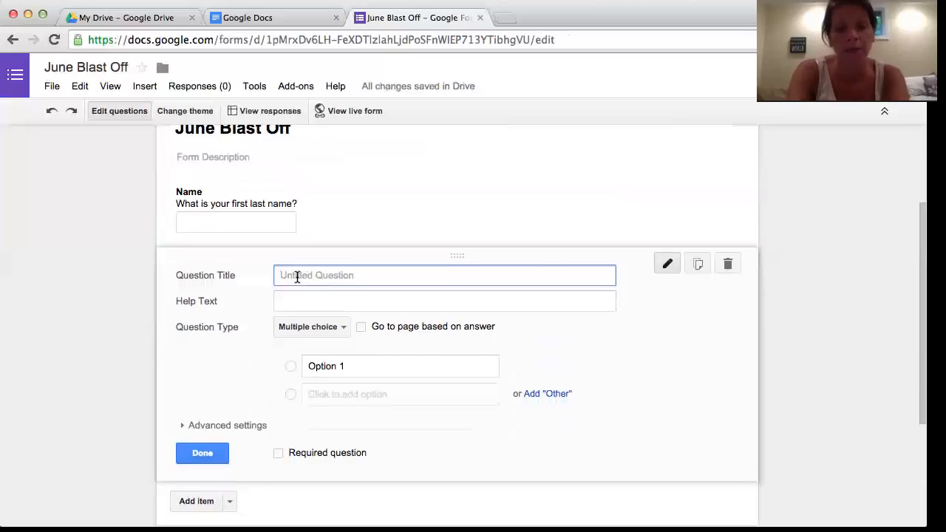
Title the second question 'Weight' with help text 'What is your current weight'.
type("Start")
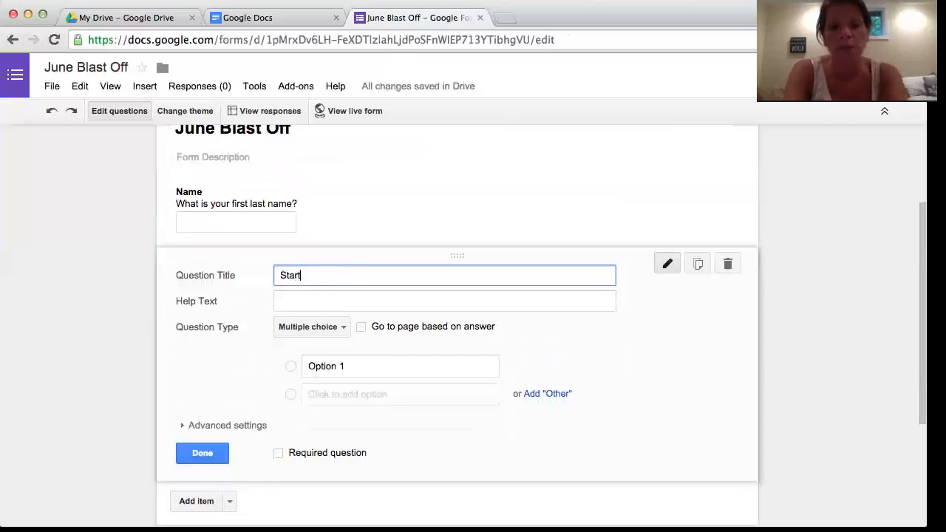
key("BackSpace")
key("BackSpace")
key("BackSpace")
key("BackSpace")
key("BackSpace")
type("Weight")
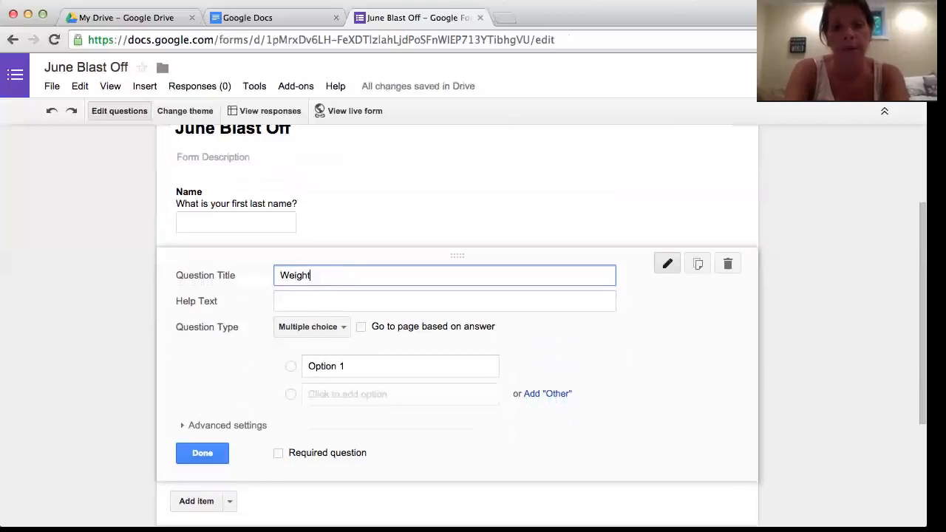
left_click(307, 302)
type("What is your current weight?")
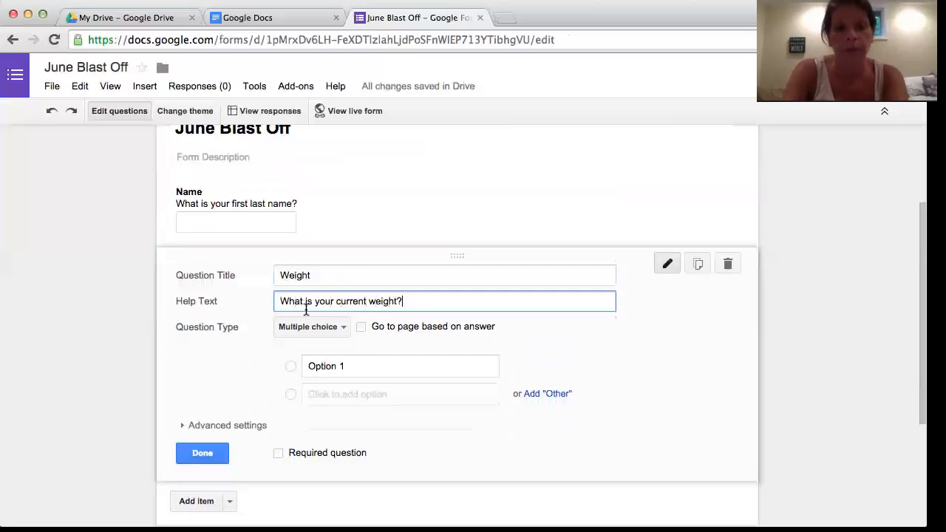
Make the Weight question a Text answer and add a new question below.
left_click(340, 329)
left_click(333, 293)
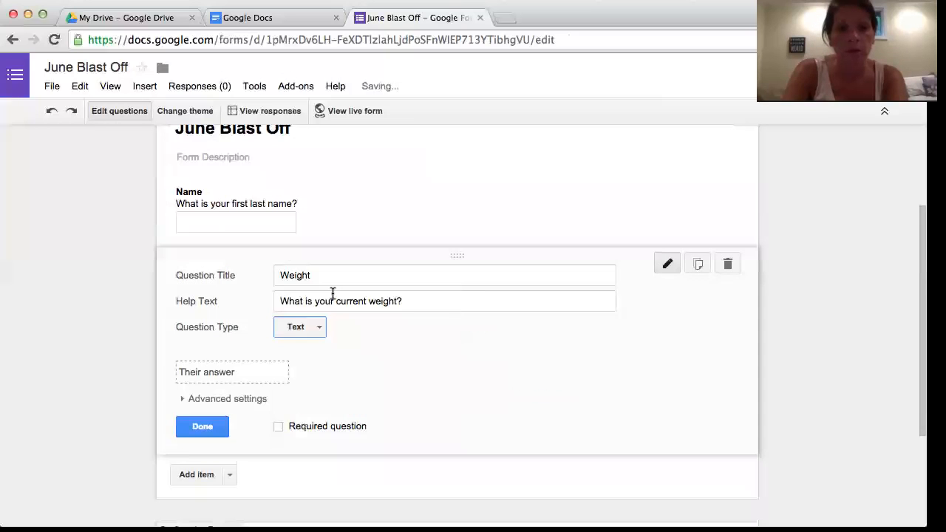
scroll(205, 427, "down", 2)
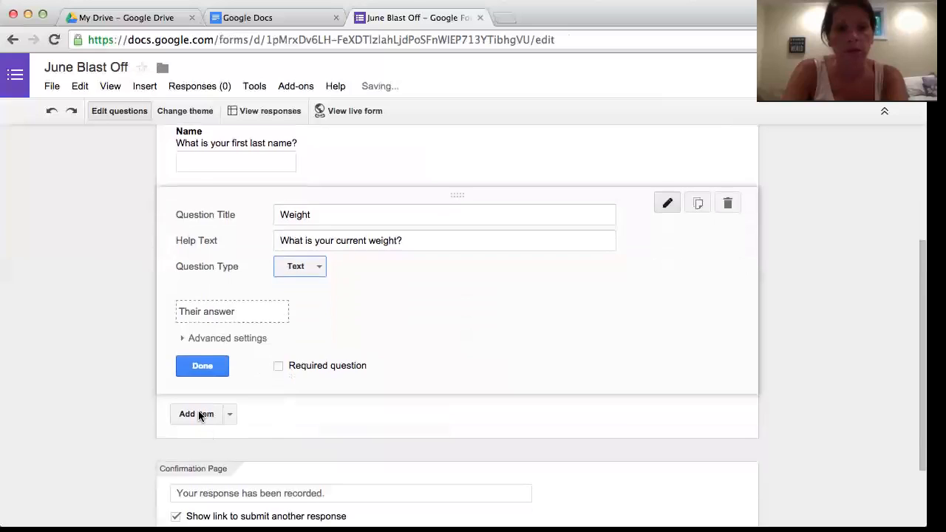
left_click(197, 414)
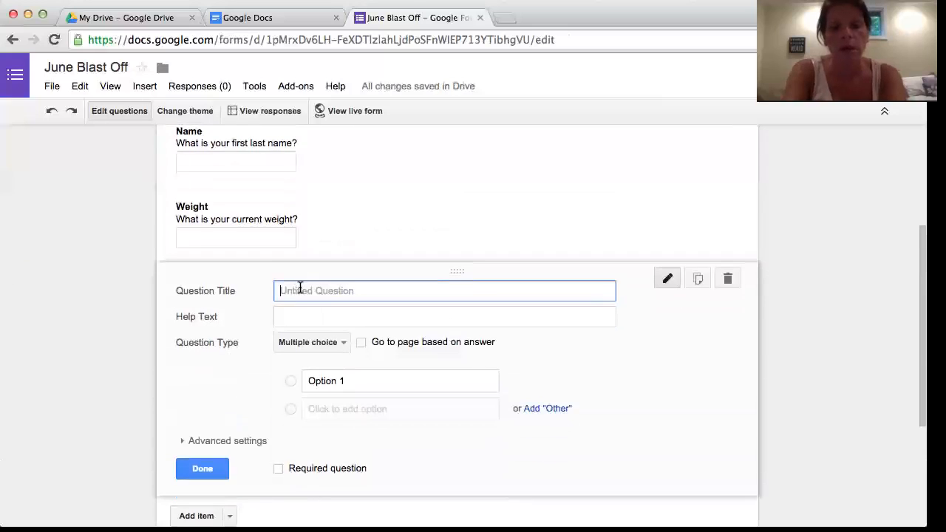
Title the third question 'Left Arm' with help text 'What is the measurement of your left arm?'.
type("Arm fi")
key("BackSpace")
key("BackSpace")
key("BackSpace")
key("BackSpace")
key("BackSpace")
key("BackSpace")
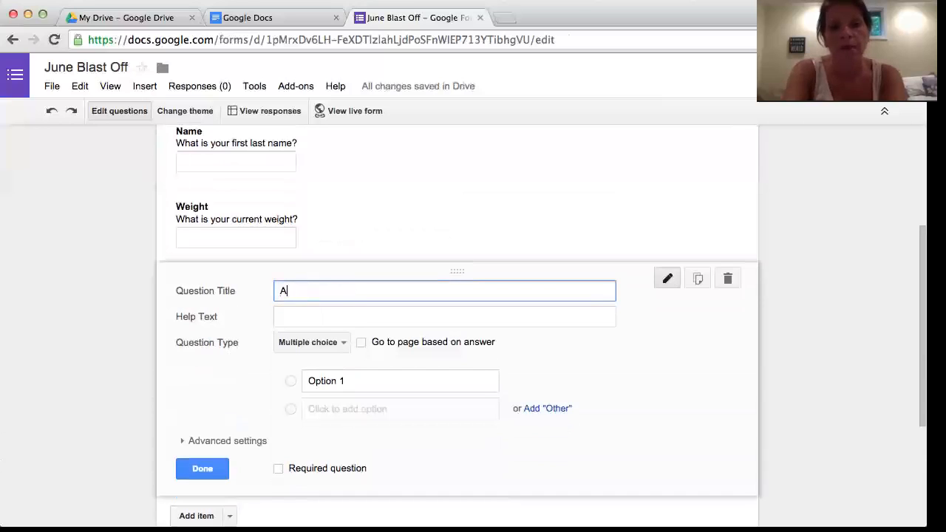
type("Left Arm")
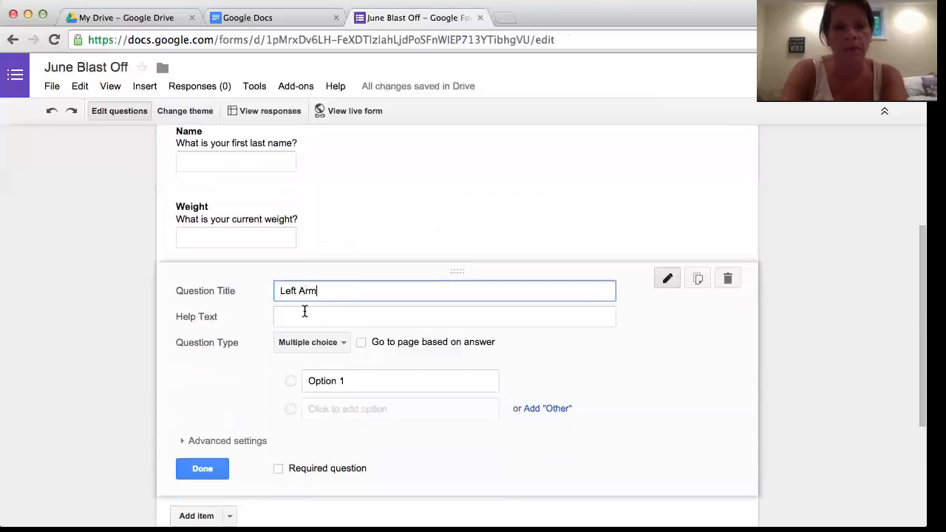
left_click(304, 312)
type("What is the")
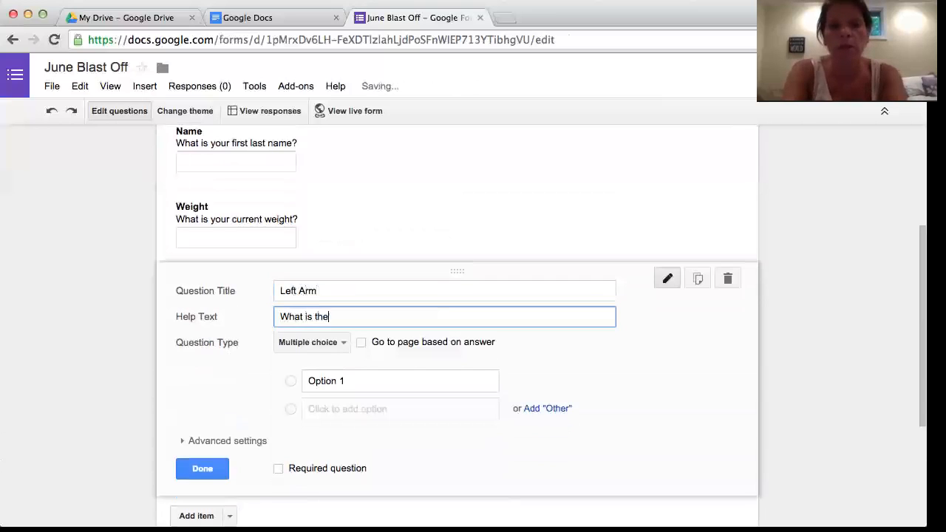
type(" measurement of your left ar")
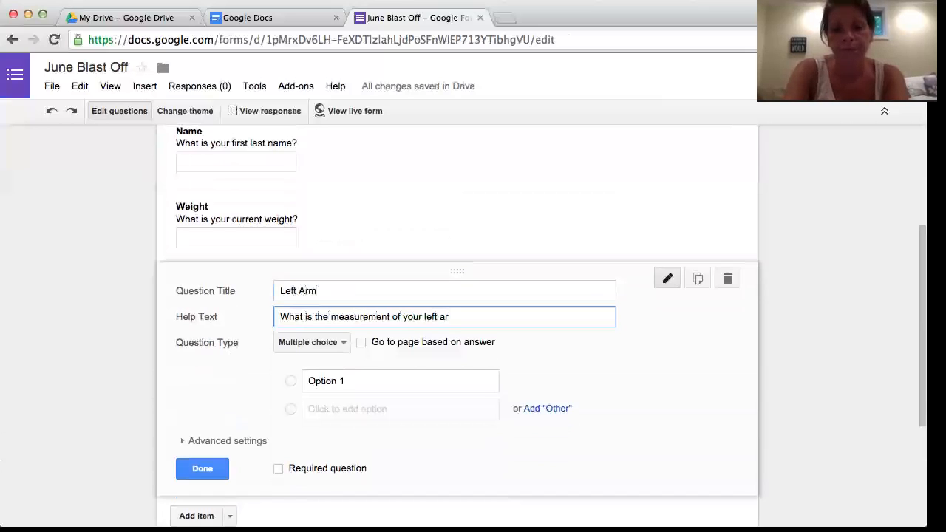
type("m?")
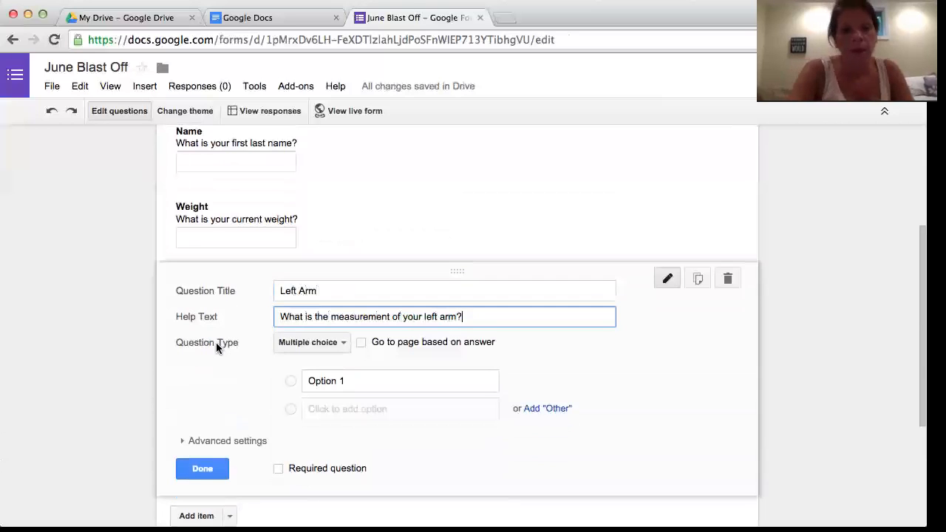
Set the Left Arm question type to Text.
left_click(344, 347)
left_click(345, 305)
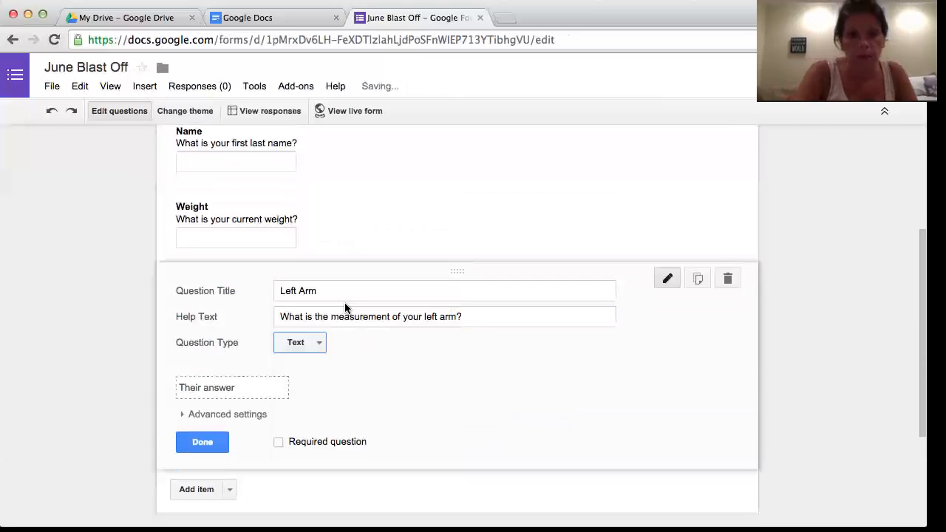
scroll(334, 369, "down", 3)
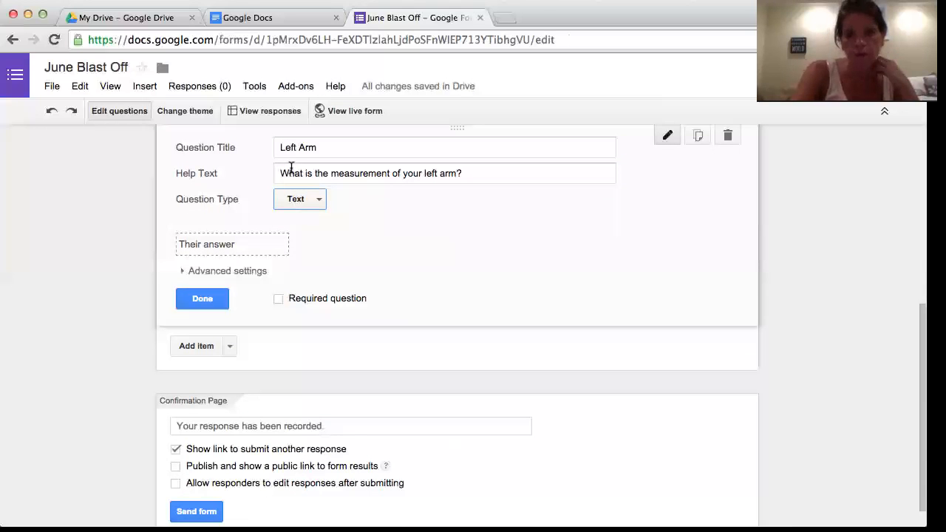
scroll(305, 305, "down", 1)
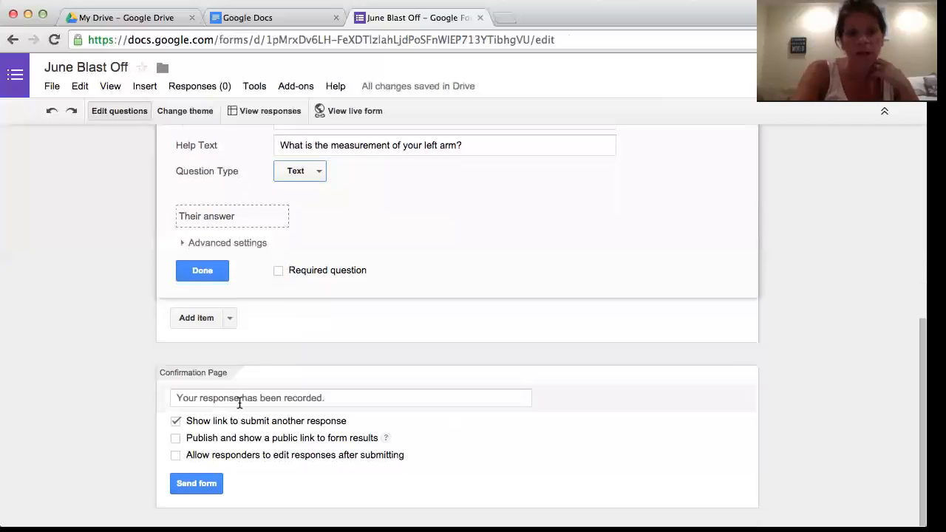
Add a question titled 'What do you feel you currently need the most help with'.
left_click(195, 320)
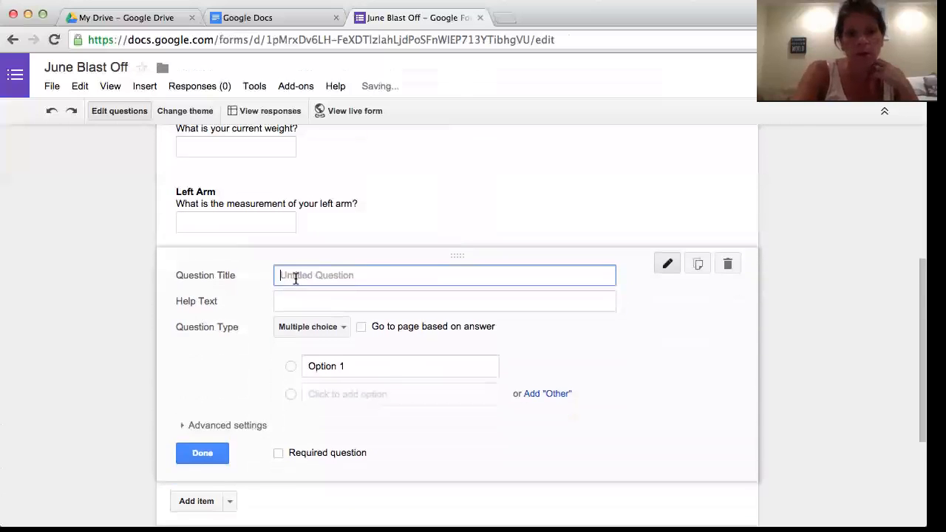
type("What ")
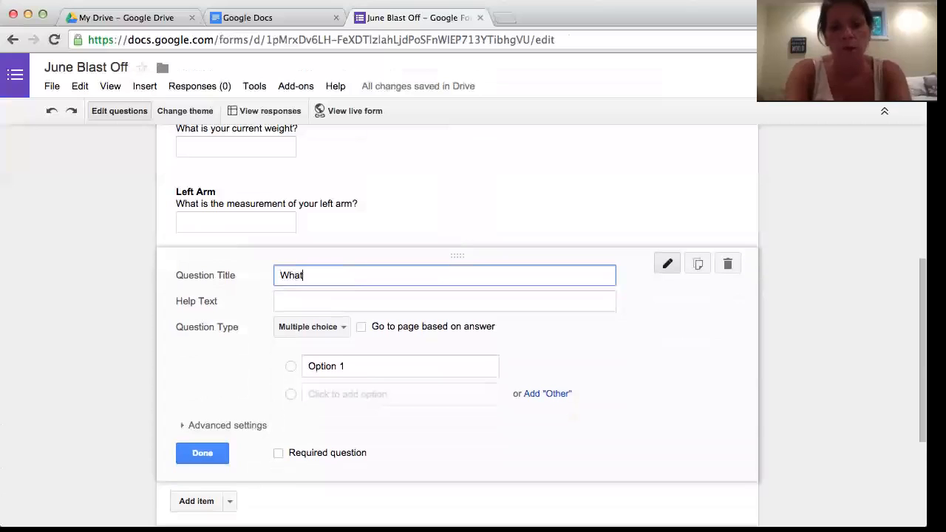
type("do yo")
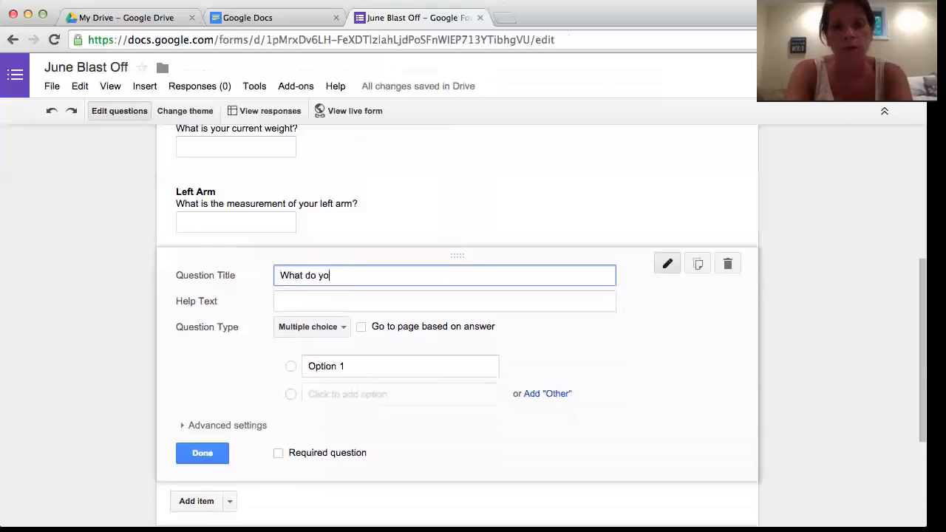
type("u feel you")
key("BackSpace")
key("BackSpace")
type("you currently need ")
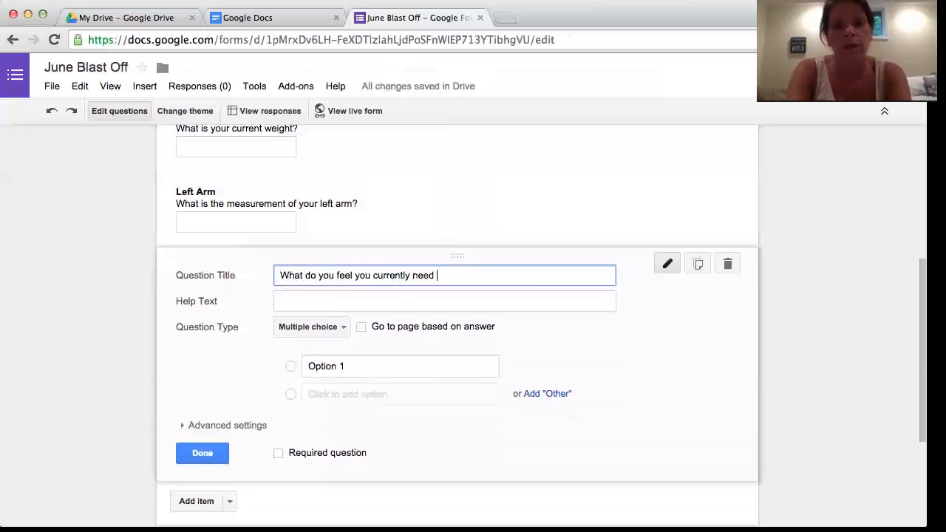
type("the most help with?")
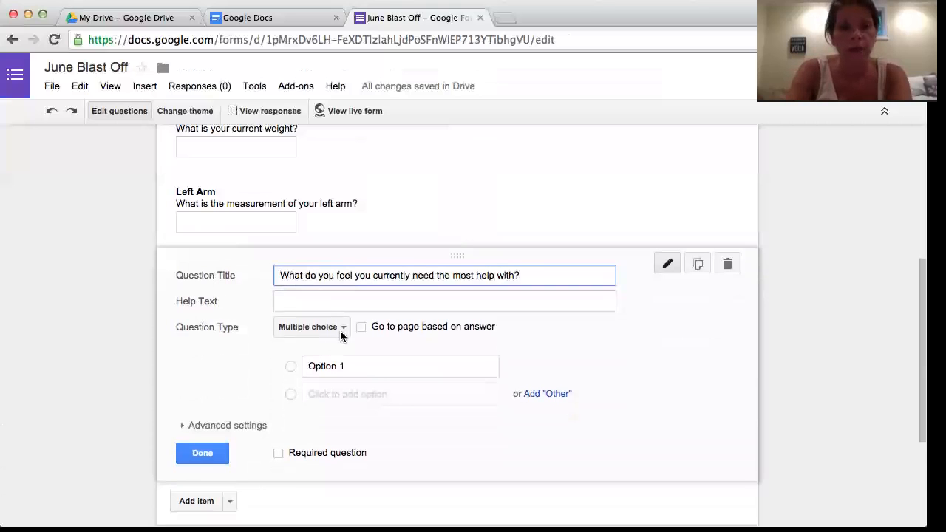
Give it options Meal Planning, Motivation, Drinking all your water, Workouts, then add another question.
left_click(319, 366)
type("Meal Planning")
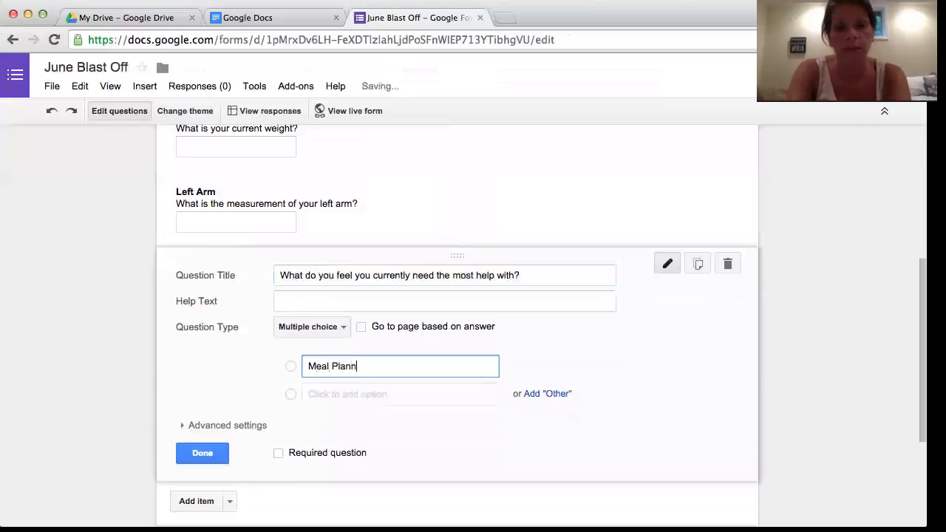
left_click(327, 393)
type("Motivation")
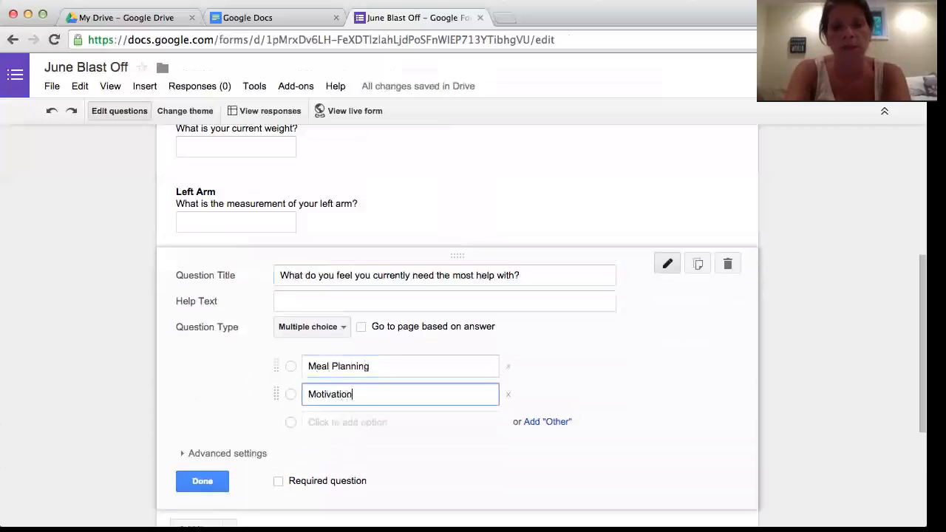
left_click(332, 422)
type("Drink")
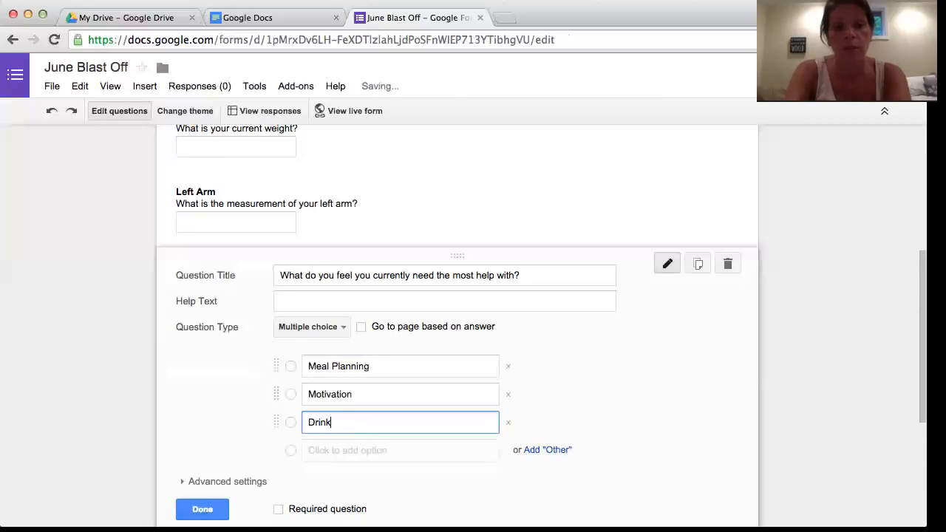
type("ing all your water")
left_click(334, 450)
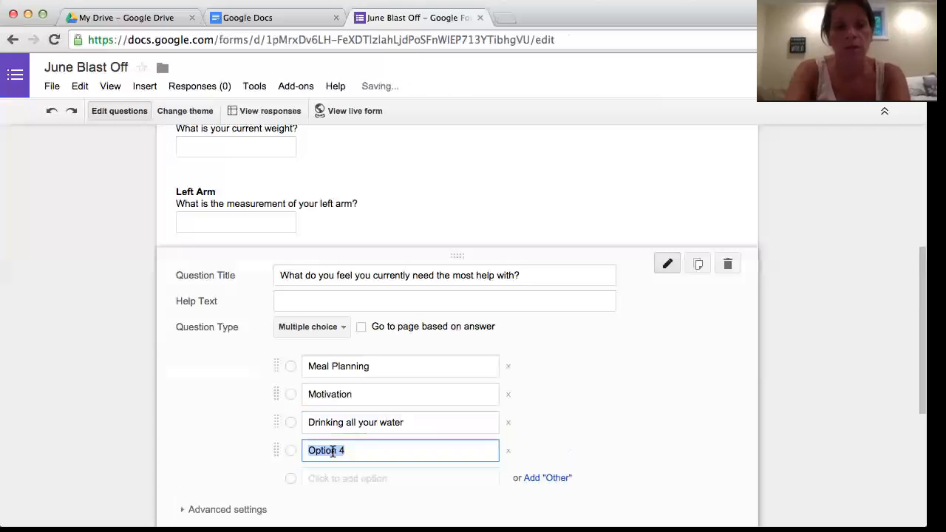
key("BackSpace")
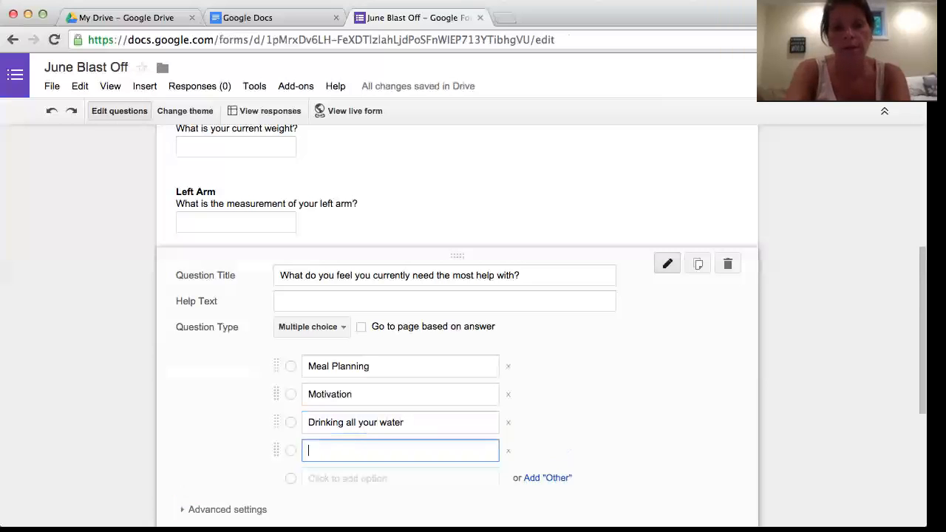
type("Workouts")
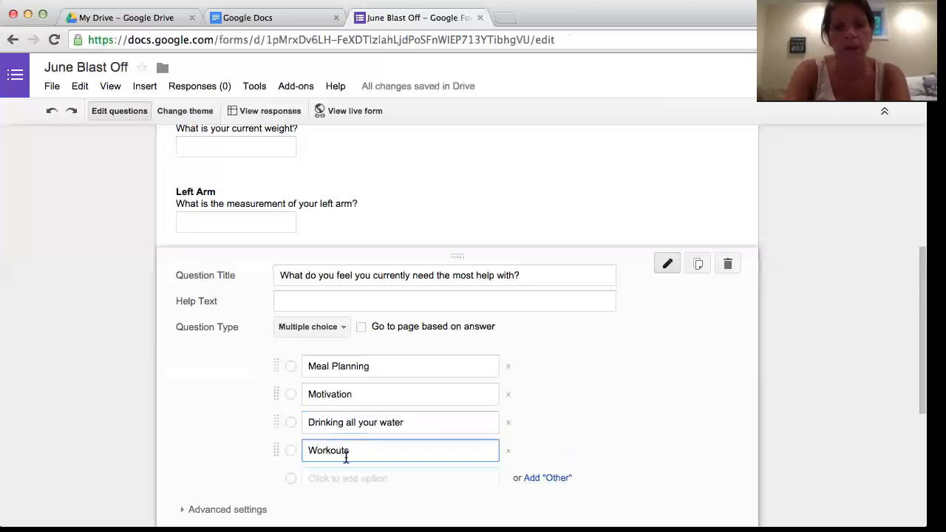
scroll(333, 428, "down", 3)
left_click(198, 491)
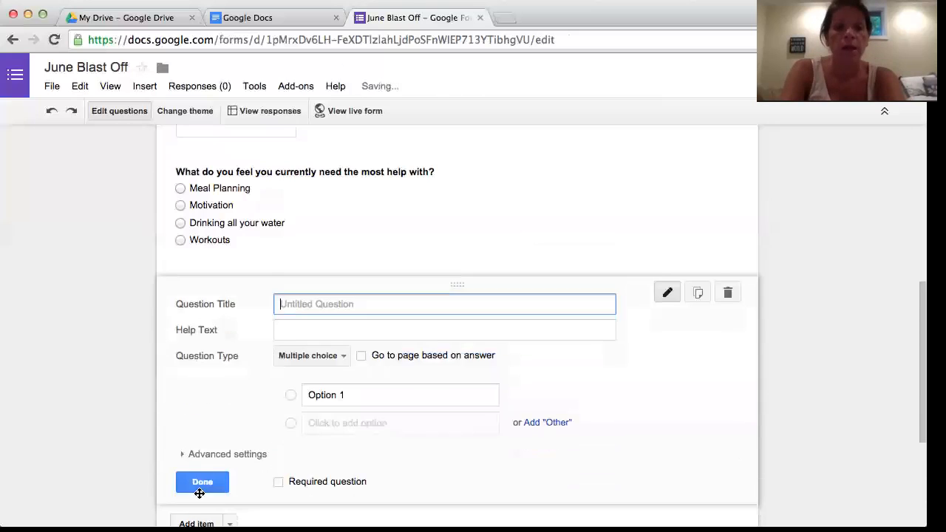
Title the new question 'Goals' with help text 'What are three goals you have for yourself this week'.
scroll(282, 362, "up", 4)
scroll(282, 363, "down", 2)
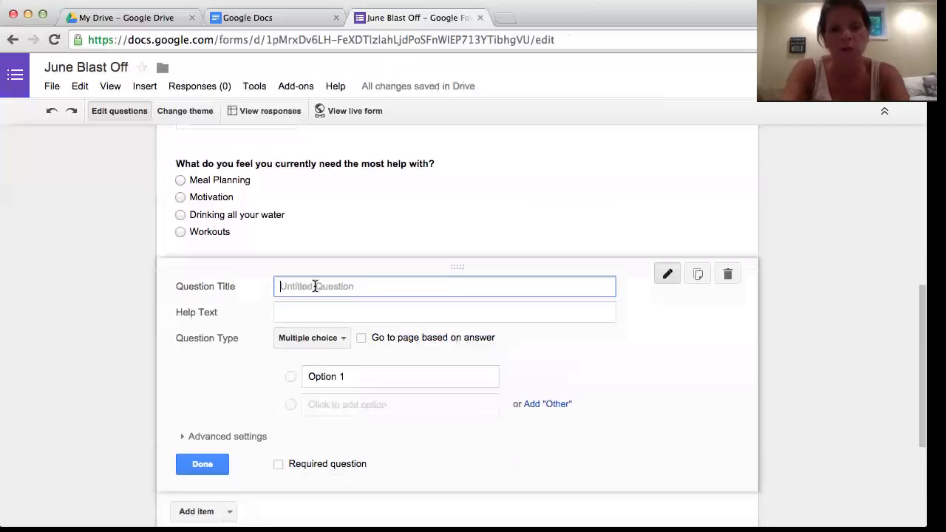
scroll(315, 286, "up", 5)
scroll(304, 372, "down", 3)
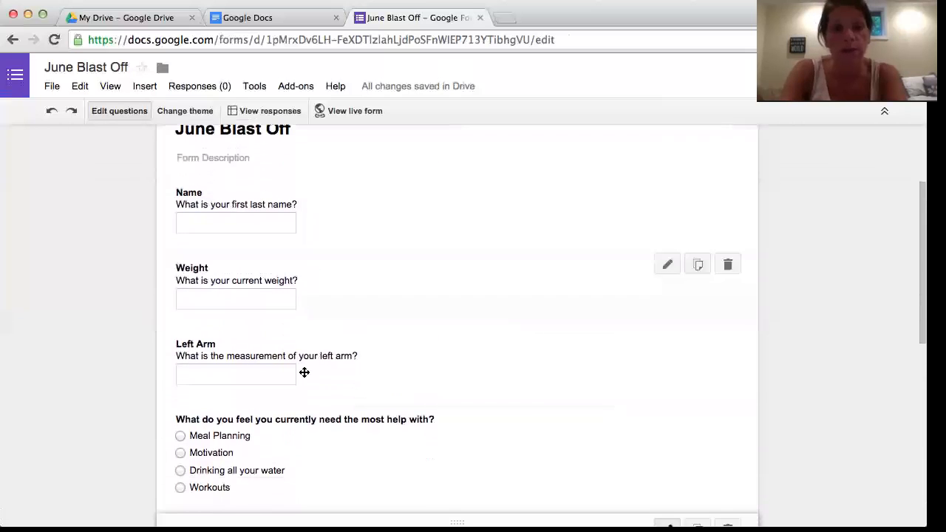
scroll(312, 419, "down", 1)
type("Goa")
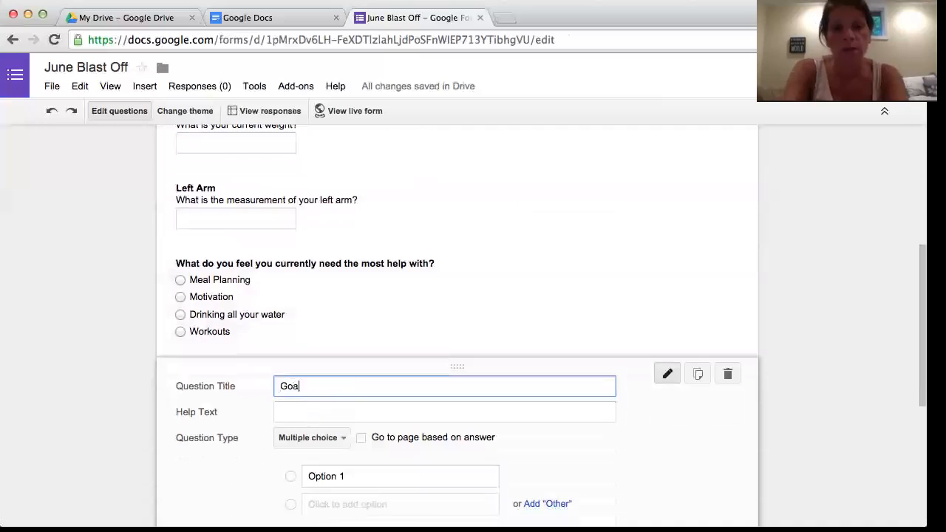
type("ls")
left_click(313, 414)
type("What are three ")
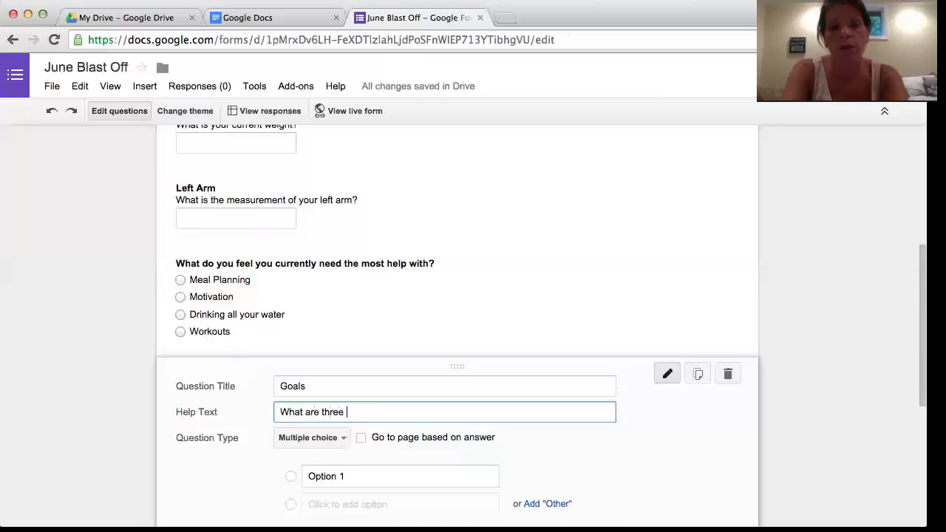
type("goals you ")
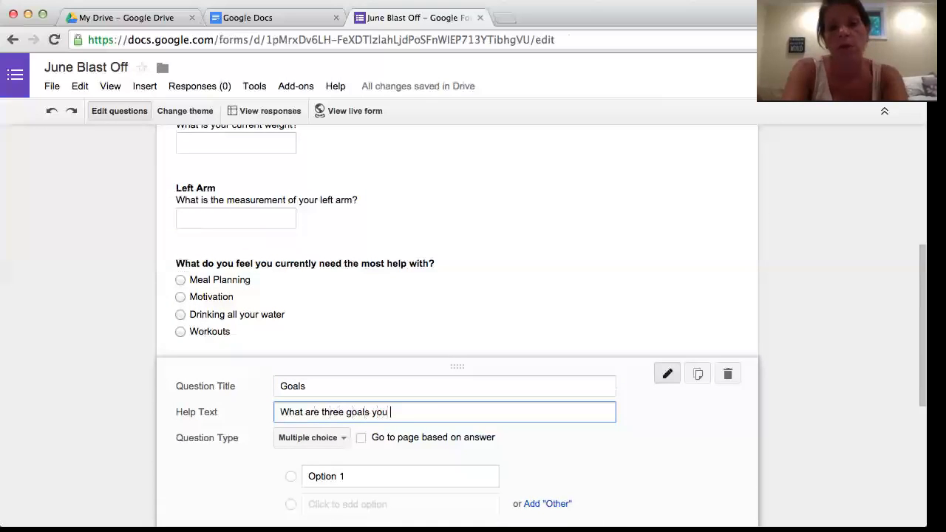
type("have for your")
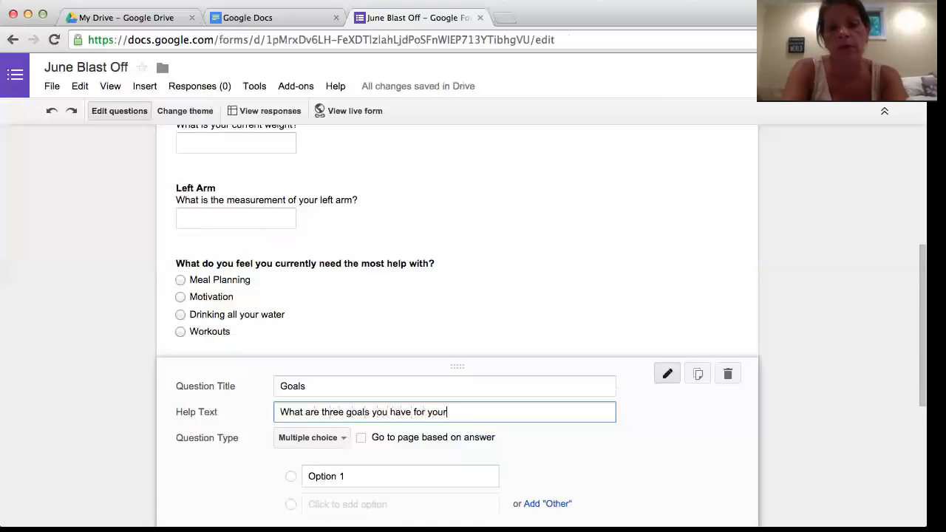
type("self this")
key("BackSpace")
key("BackSpace")
key("BackSpace")
key("BackSpace")
key("BackSpace")
key("BackSpace")
key("BackSpace")
key("BackSpace")
key("BackSpace")
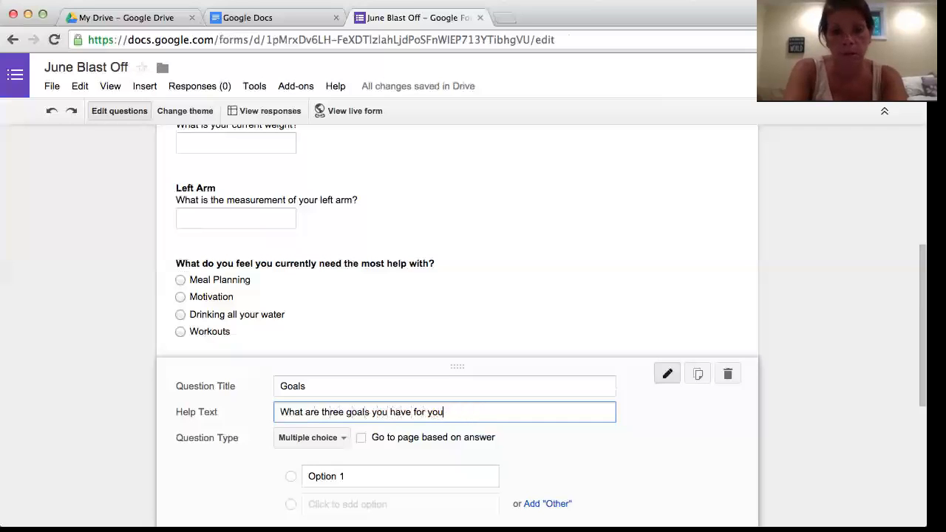
type("f this week?")
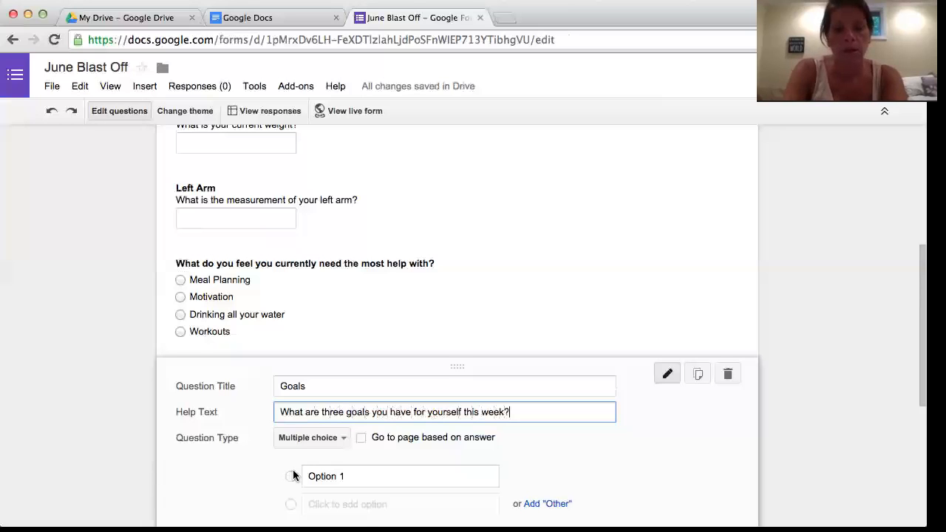
Set the Goals question type to Paragraph text.
scroll(295, 475, "down", 2)
left_click(343, 376)
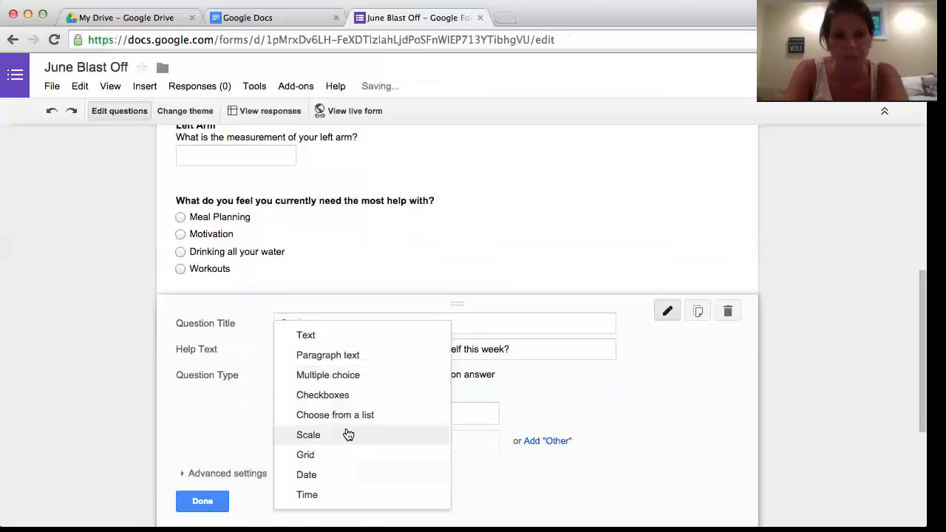
left_click(342, 361)
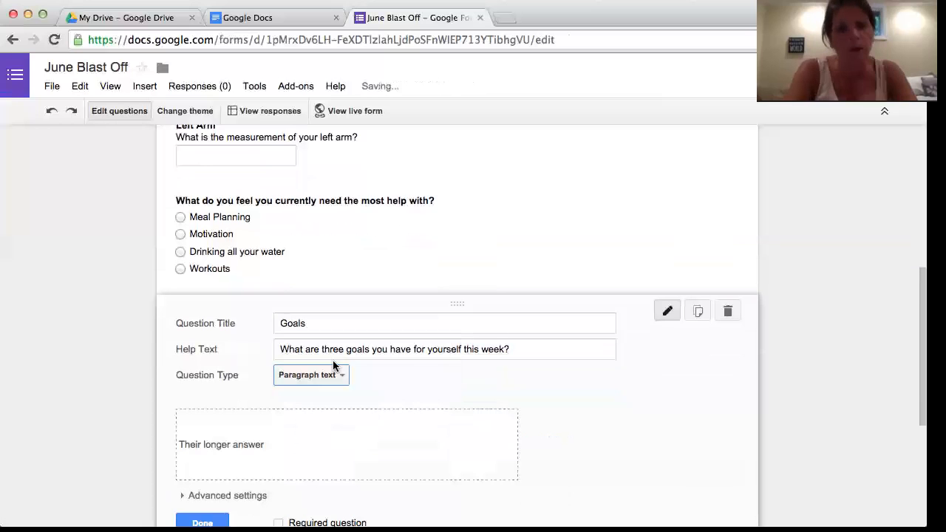
scroll(220, 481, "down", 2)
scroll(220, 484, "up", 5)
scroll(220, 484, "up", 2)
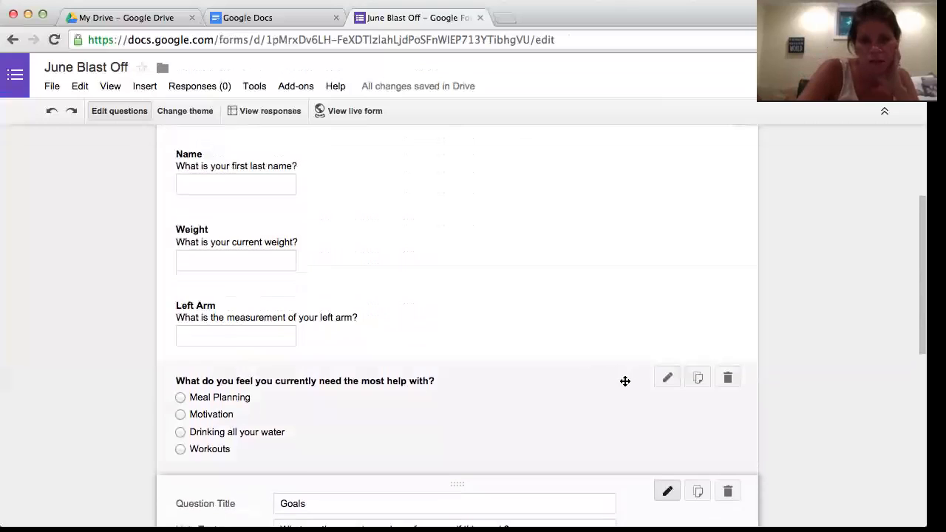
Move the help-with question's wording into its help text and begin a new title 'Hel'.
left_click(667, 378)
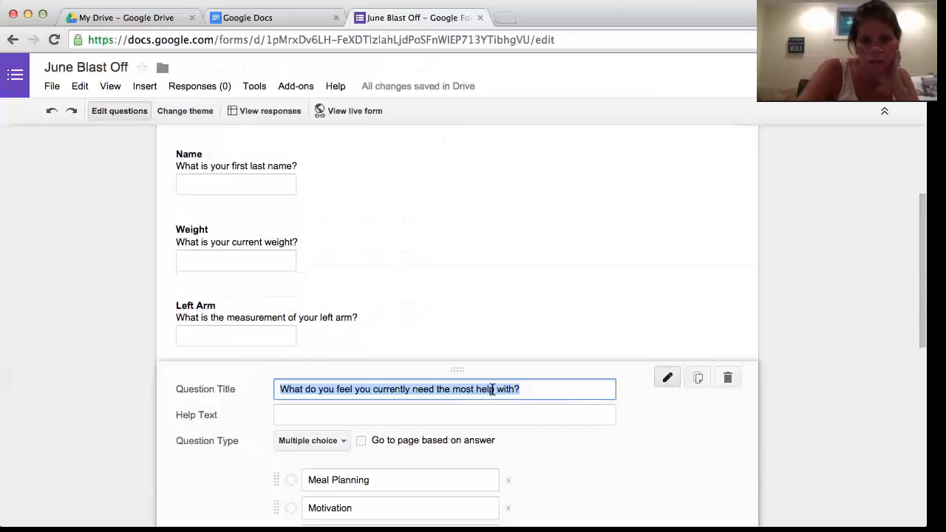
left_click_drag(495, 420, 497, 417)
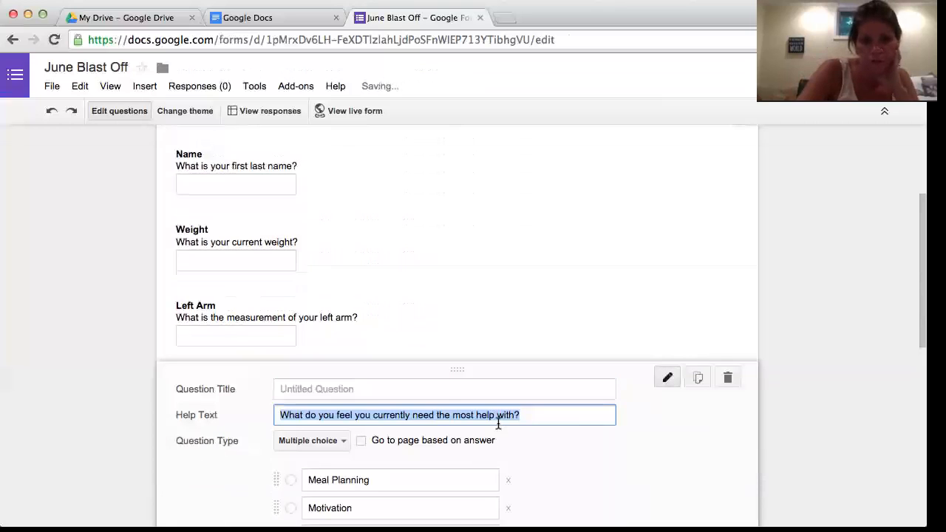
left_click(339, 385)
type("Hel")
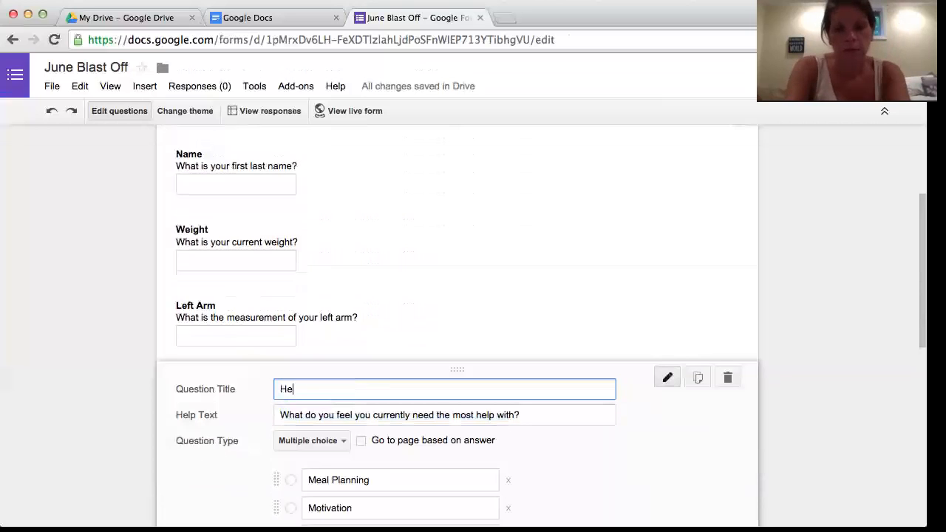
key("BackSpace")
type("lp")
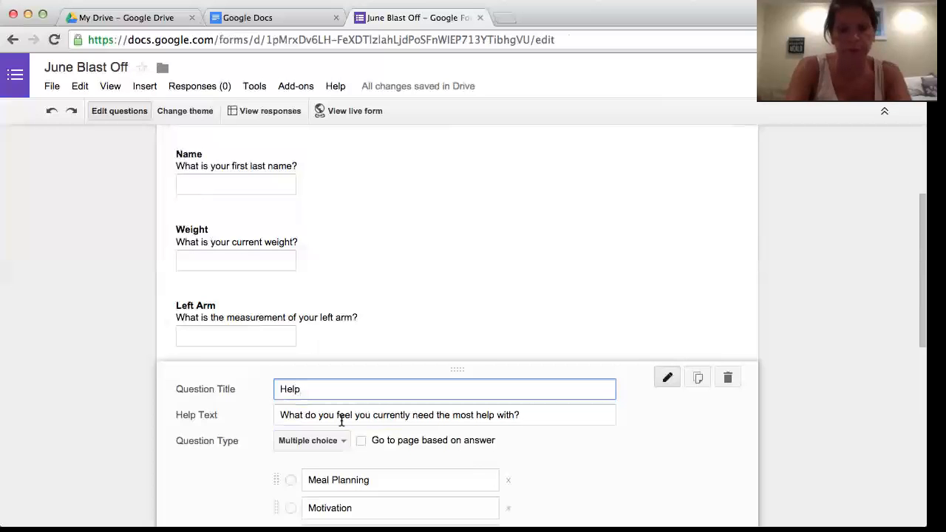
scroll(344, 418, "down", 4)
scroll(343, 420, "up", 6)
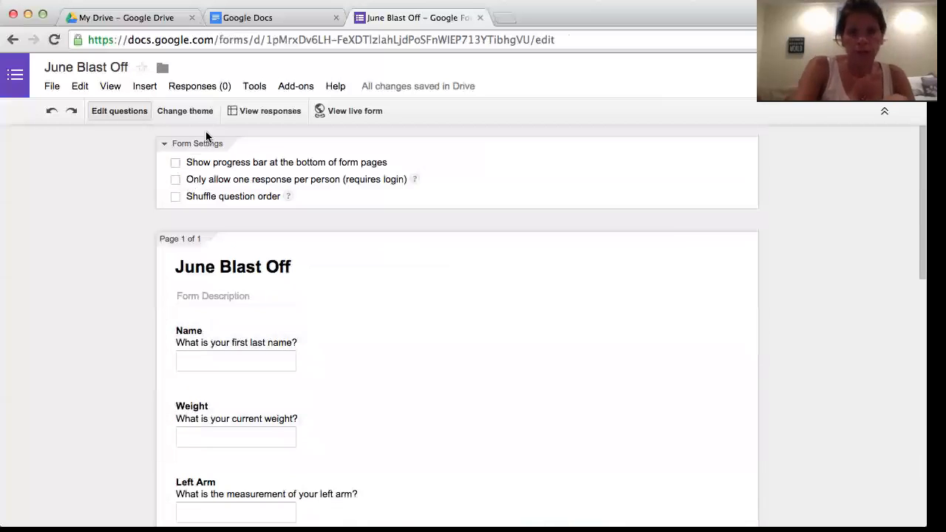
Preview the live June Blast Off form, then open the Send form sharing dialog.
left_click(340, 111)
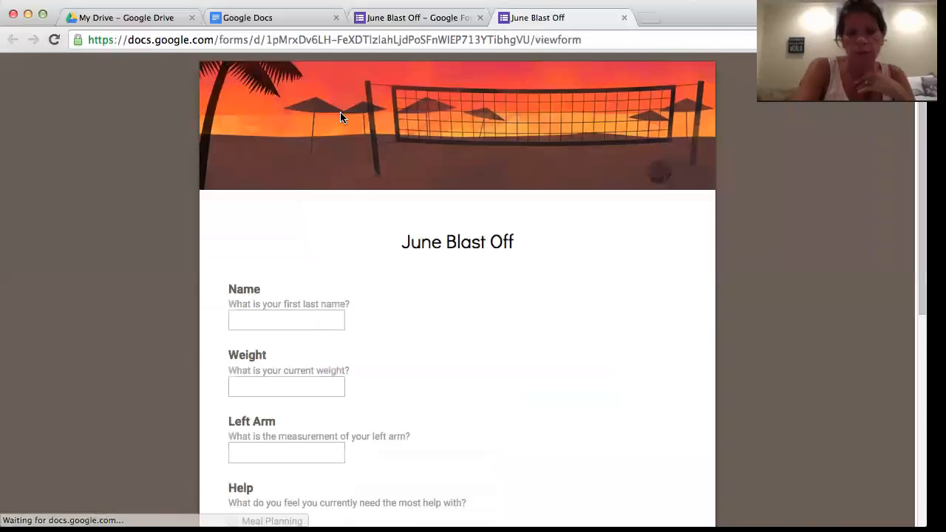
scroll(376, 328, "down", 3)
scroll(376, 328, "up", 3)
scroll(380, 366, "down", 3)
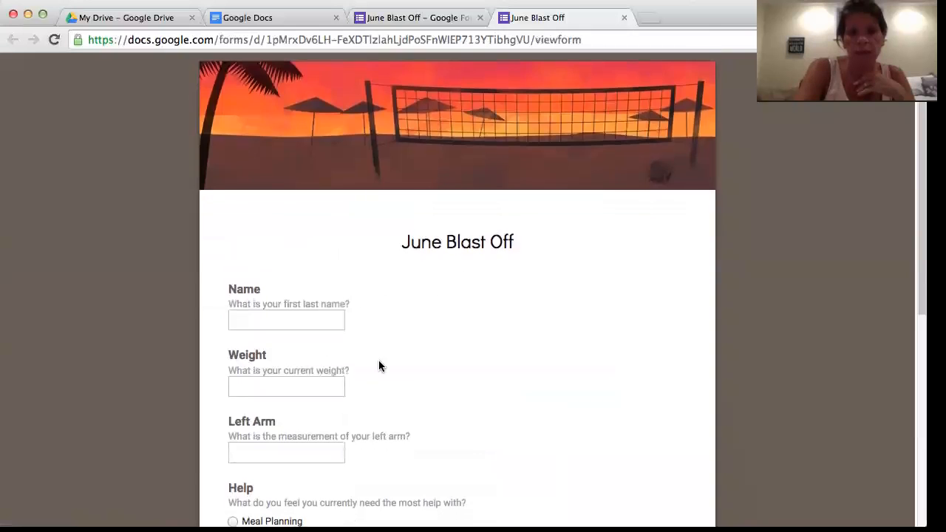
scroll(378, 362, "down", 5)
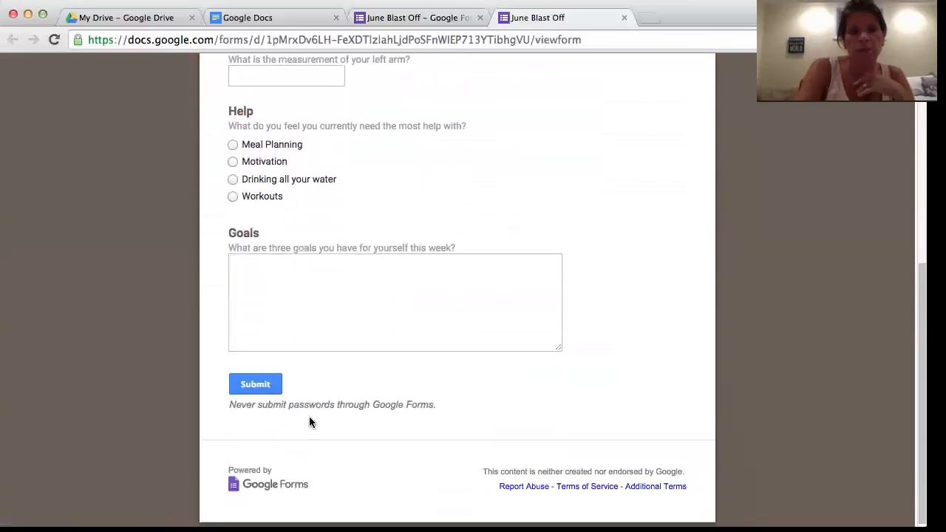
scroll(244, 391, "up", 10)
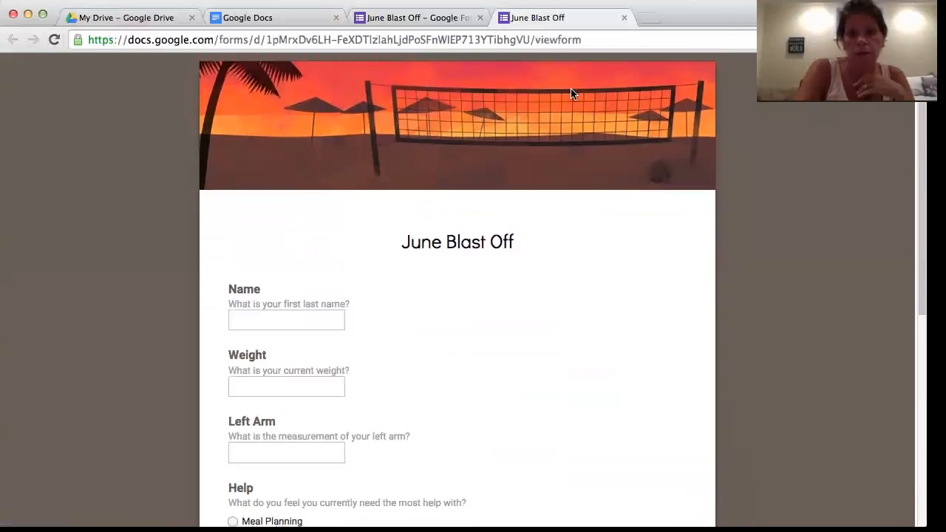
left_click(874, 69)
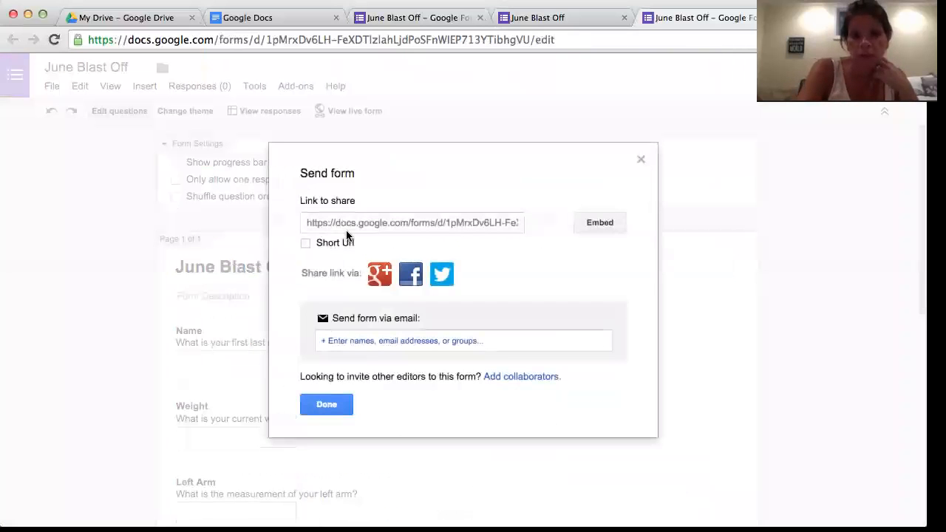
Copy the June Blast Off form's share link, then close the Send form dialog.
left_click(350, 227)
right_click(350, 226)
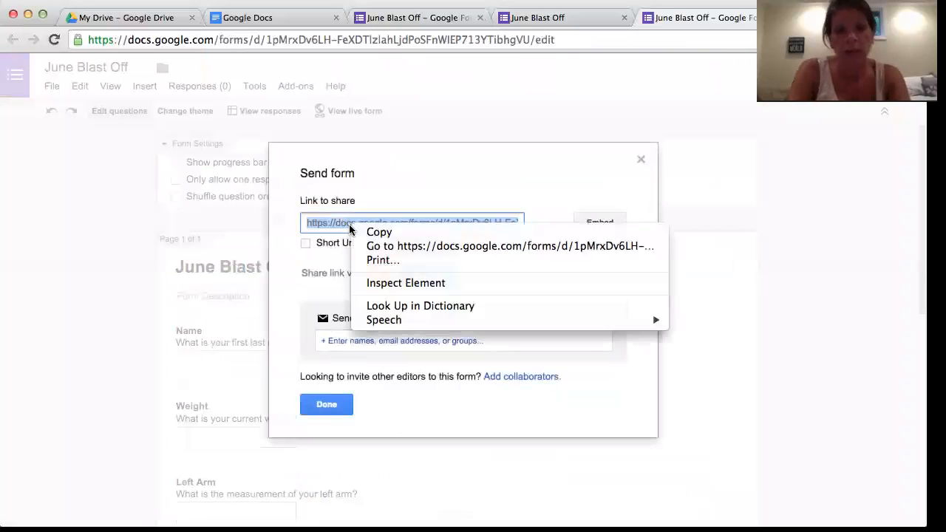
left_click(377, 232)
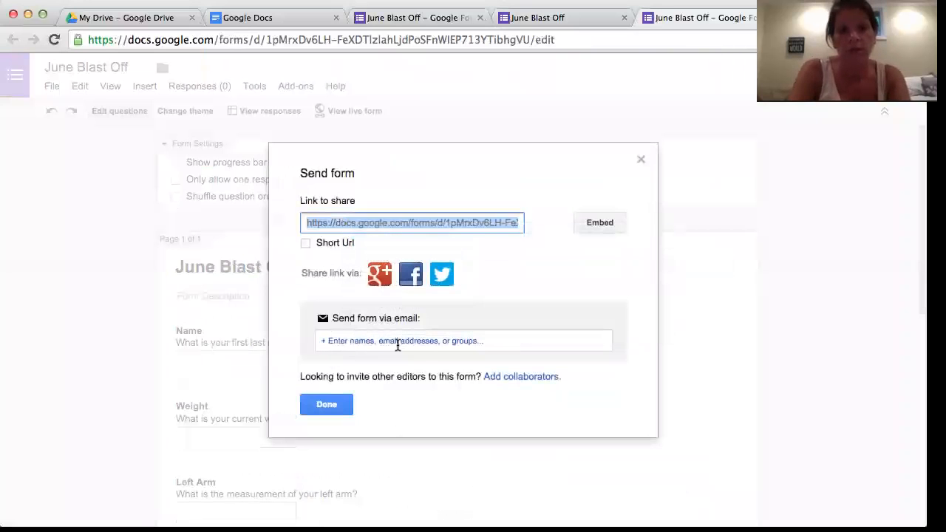
left_click(327, 406)
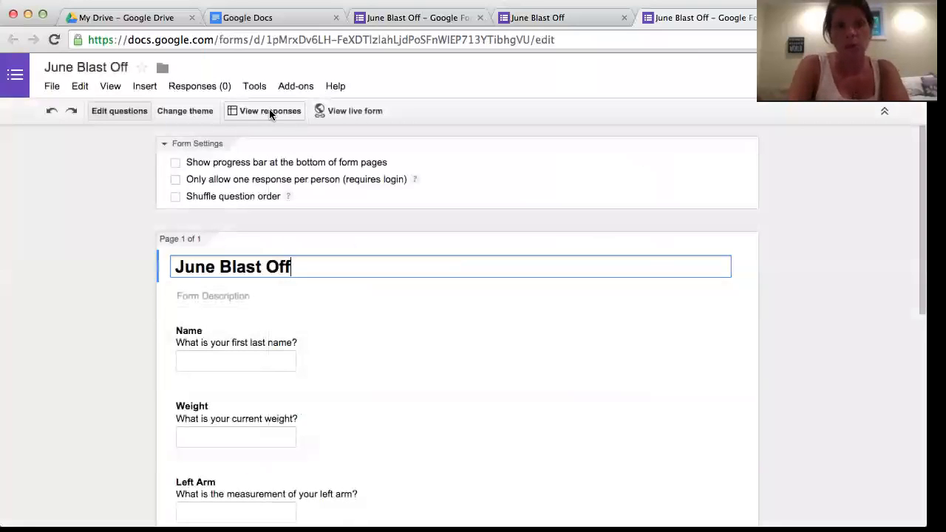
Open the live form by loading the copied share link in the address bar.
left_click(374, 110)
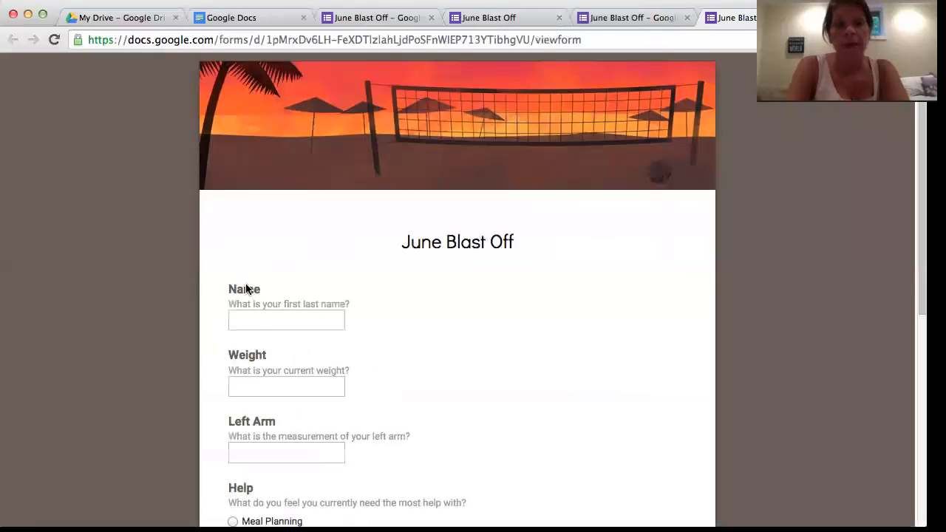
left_click(252, 319)
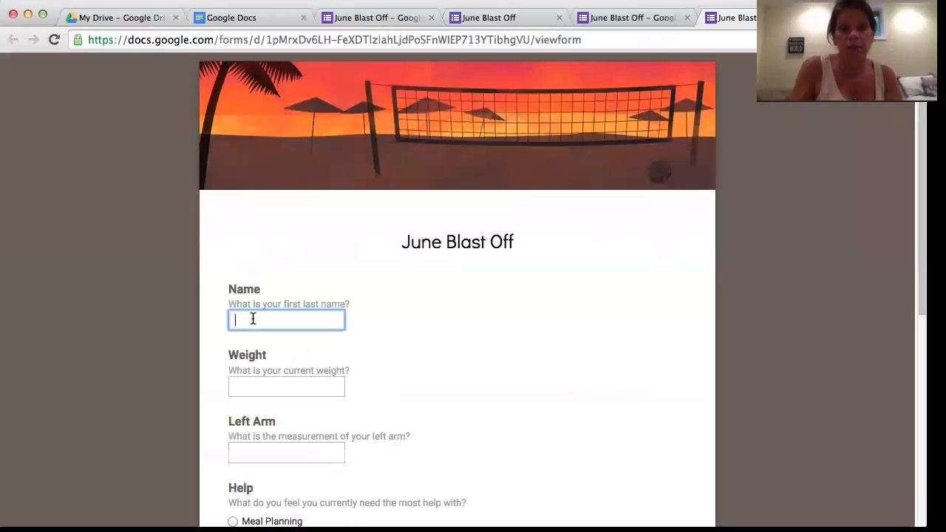
left_click(210, 43)
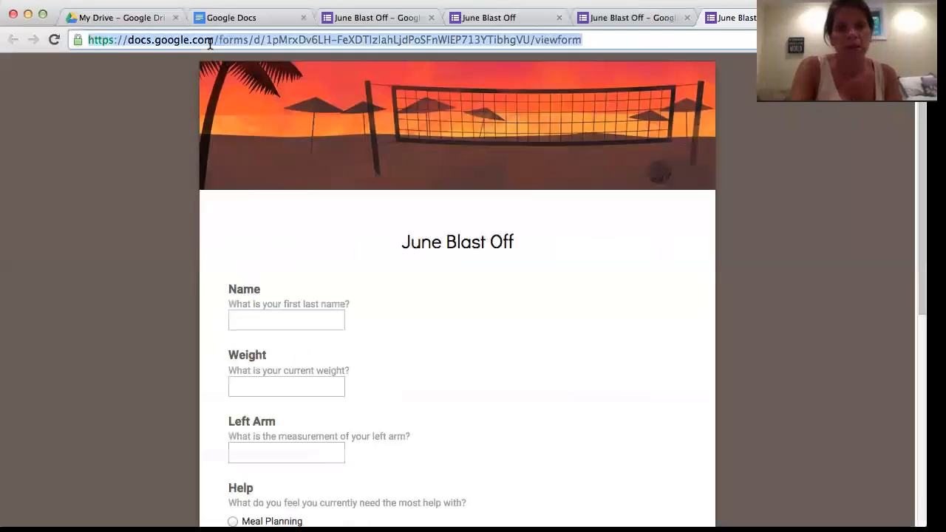
right_click(210, 44)
left_click(238, 79)
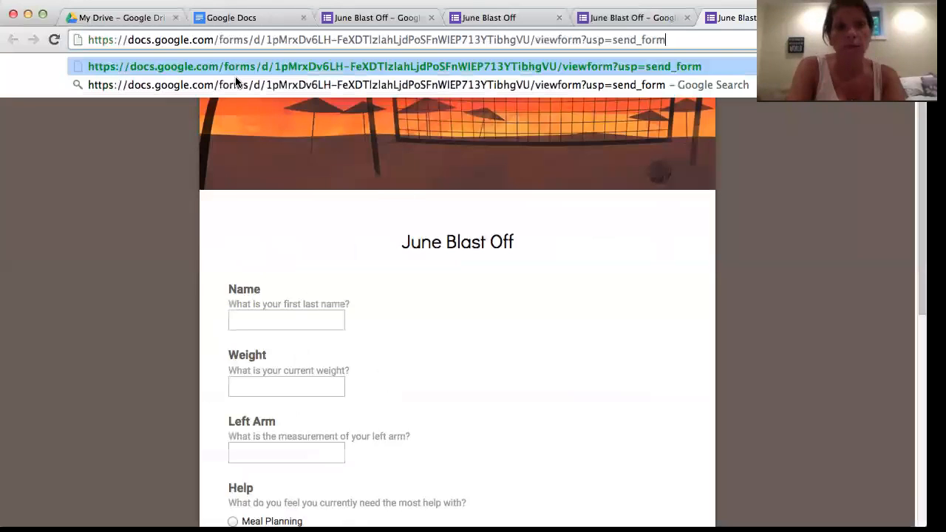
key("Return")
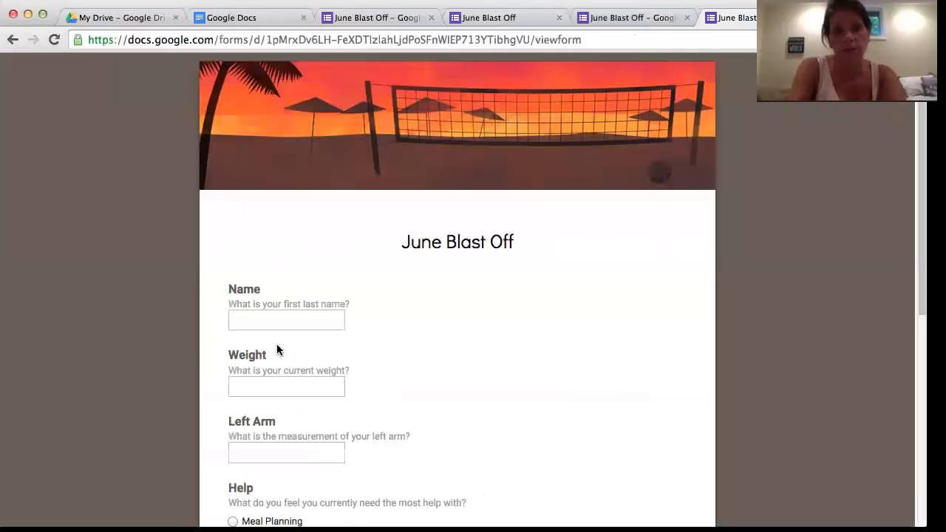
Enter the respondent's name, weight 145 and left arm 12inches, then submit the response.
left_click(271, 316)
left_click(273, 385)
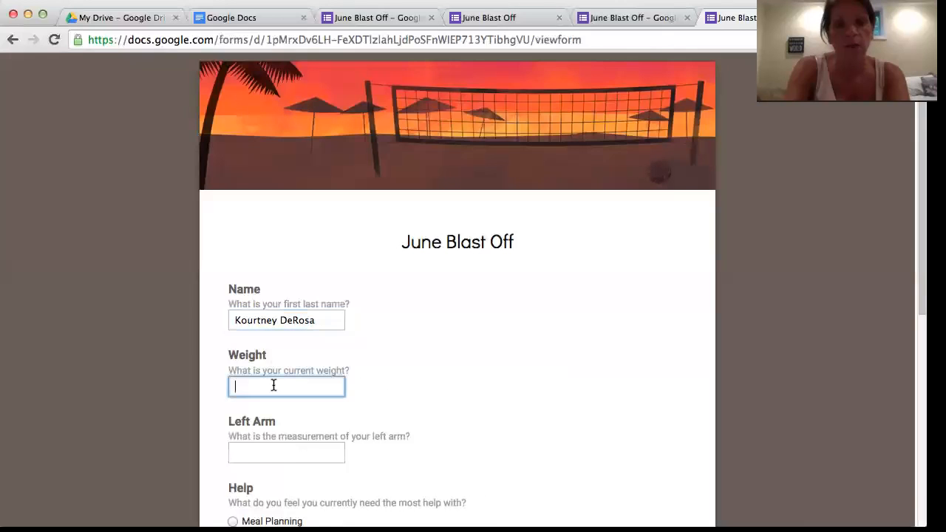
type("145")
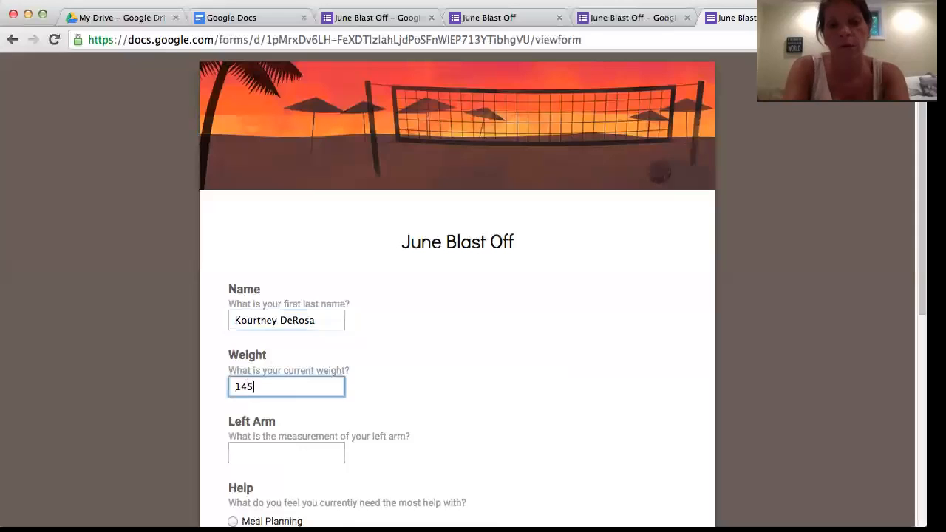
left_click(276, 447)
type("12inches")
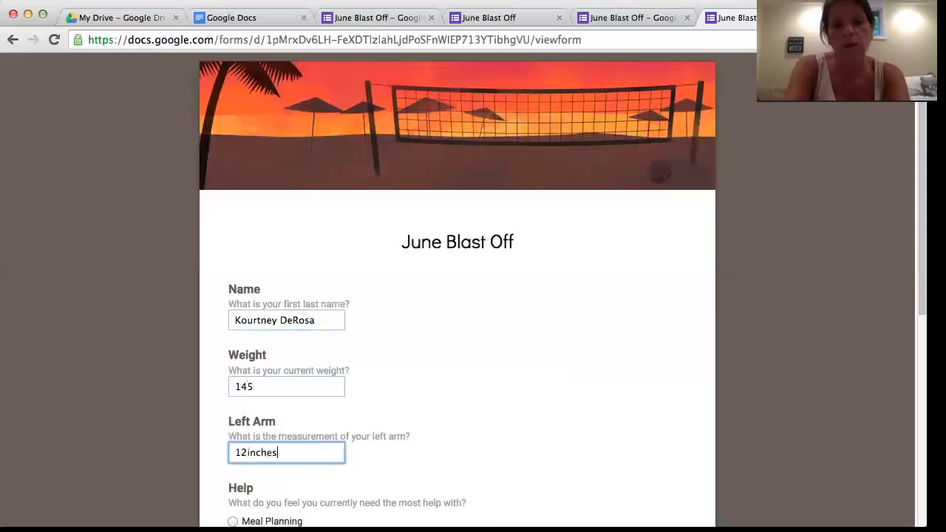
scroll(275, 449, "down", 5)
left_click(254, 379)
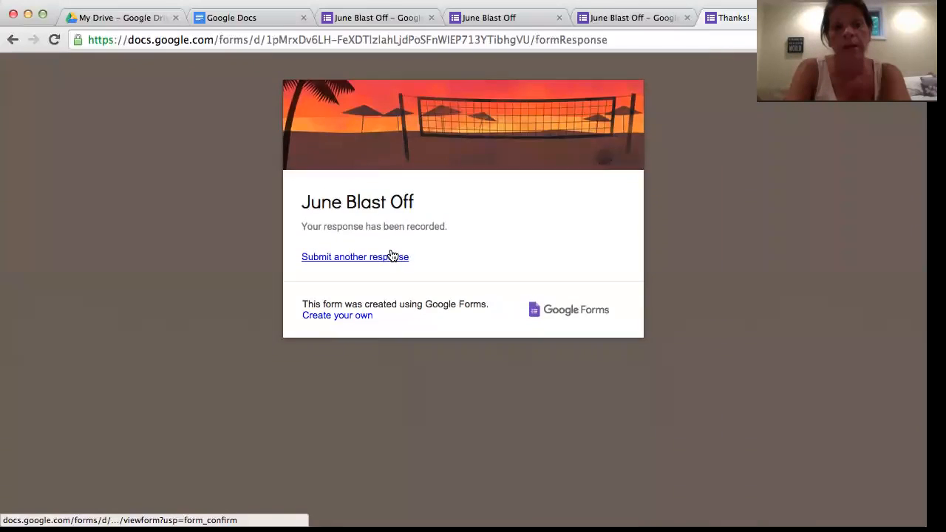
left_click(156, 21)
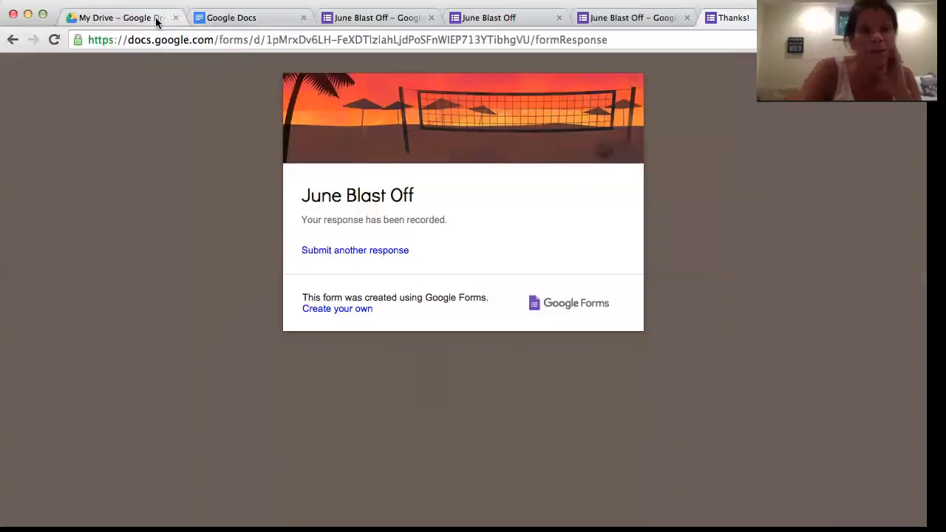
Scroll My Drive back to the top and select the June Blast Off (Responses) spreadsheet.
scroll(449, 347, "down", 2)
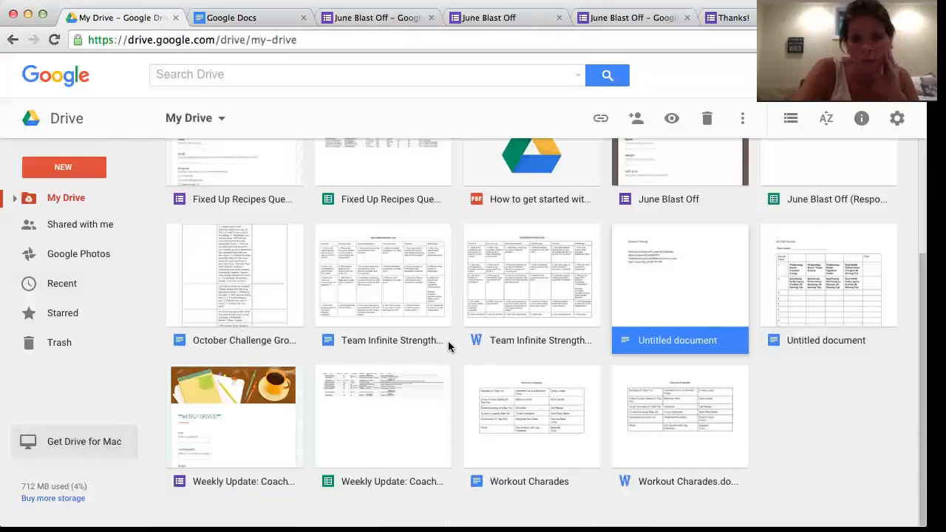
scroll(448, 347, "up", 3)
scroll(448, 346, "up", 2)
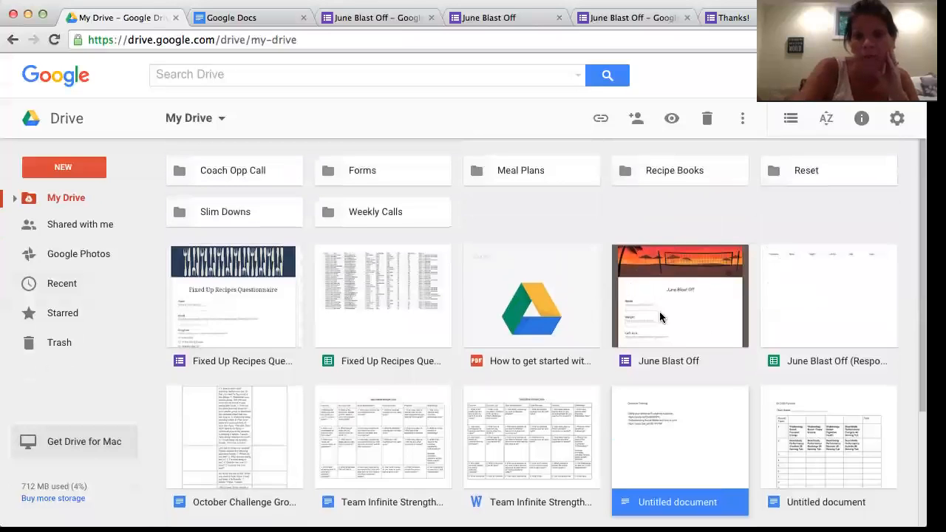
left_click(833, 297)
Open June Blast Off (Responses) and check that row 2 holds the 145 / 12inches response.
double_click(832, 296)
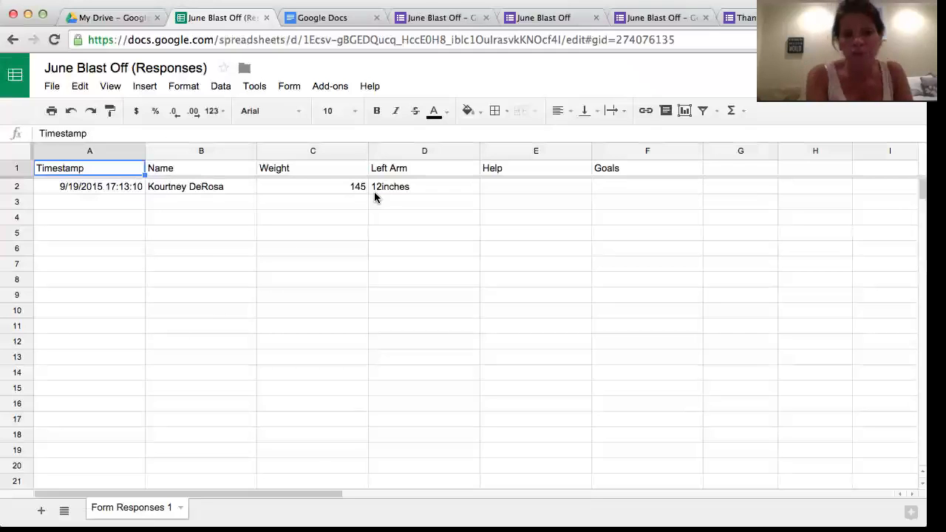
scroll(558, 194, "right", 5)
scroll(558, 194, "left", 5)
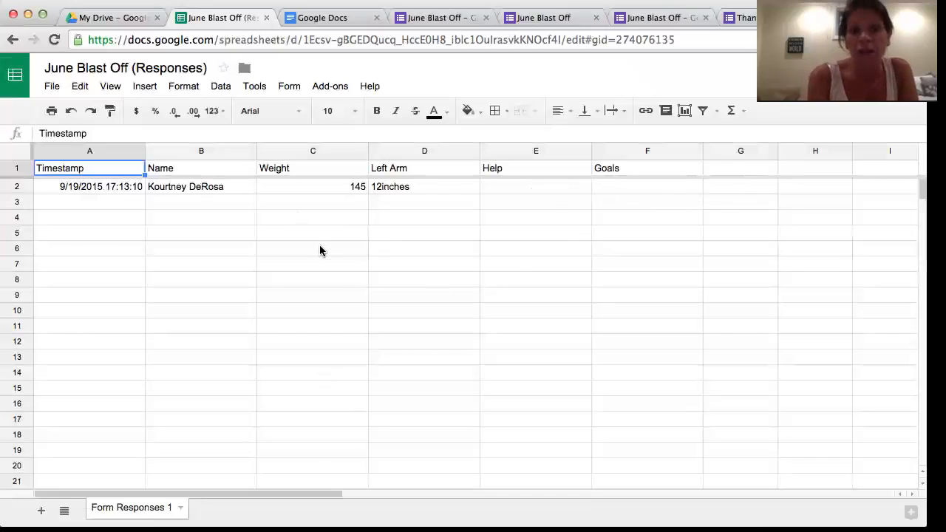
left_click(101, 17)
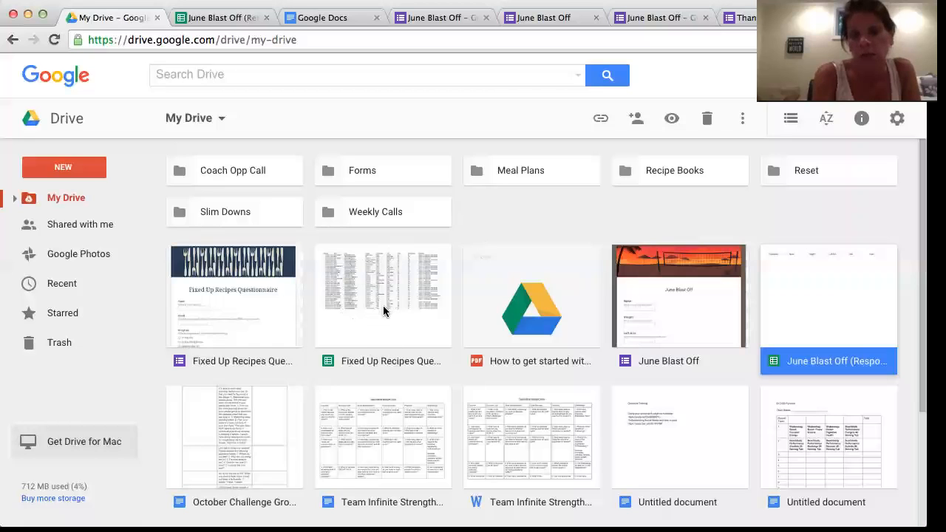
scroll(393, 327, "down", 5)
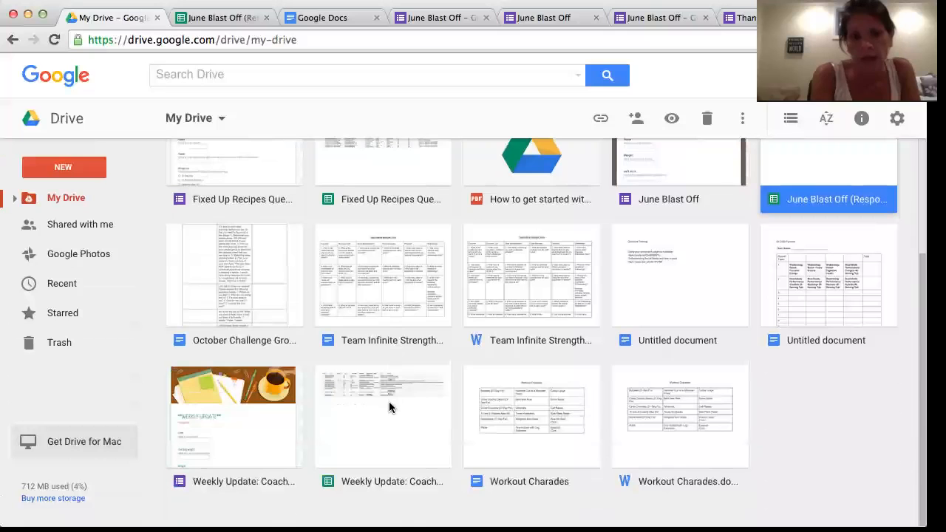
scroll(369, 382, "up", 5)
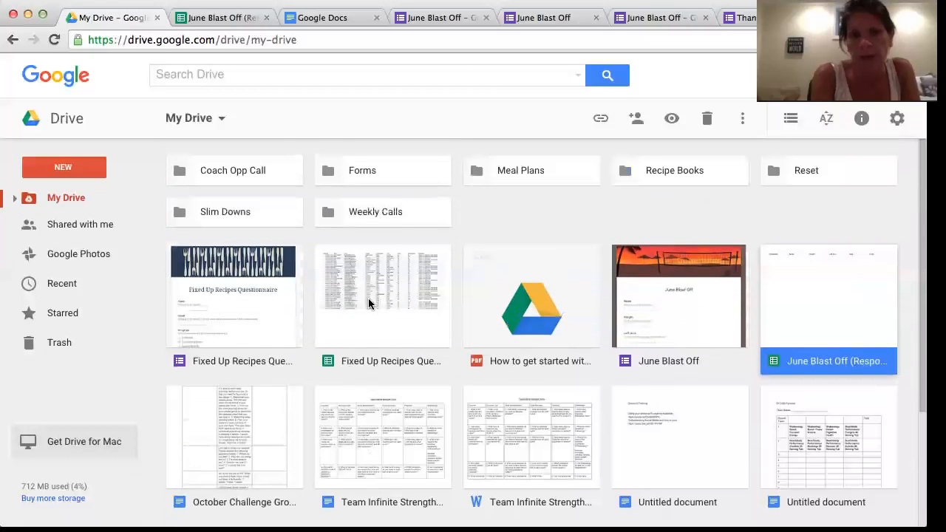
left_click(392, 178)
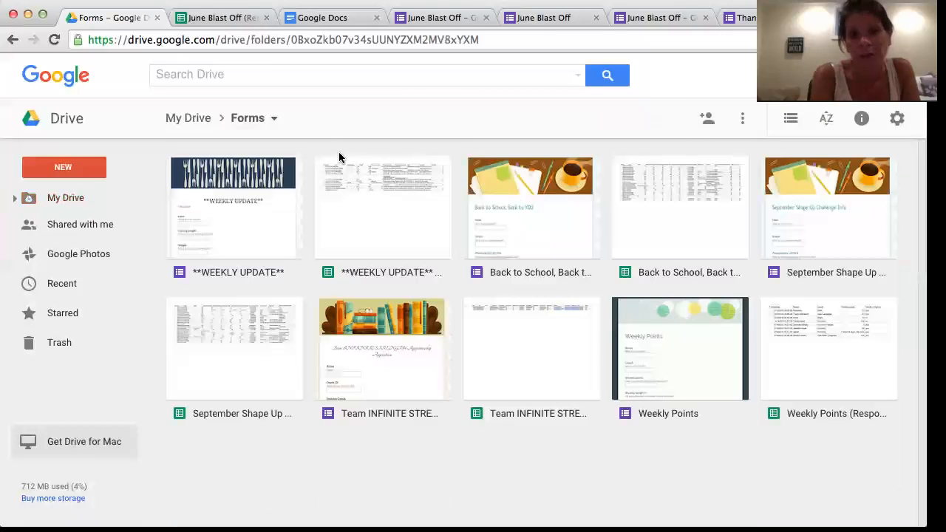
left_click(233, 20)
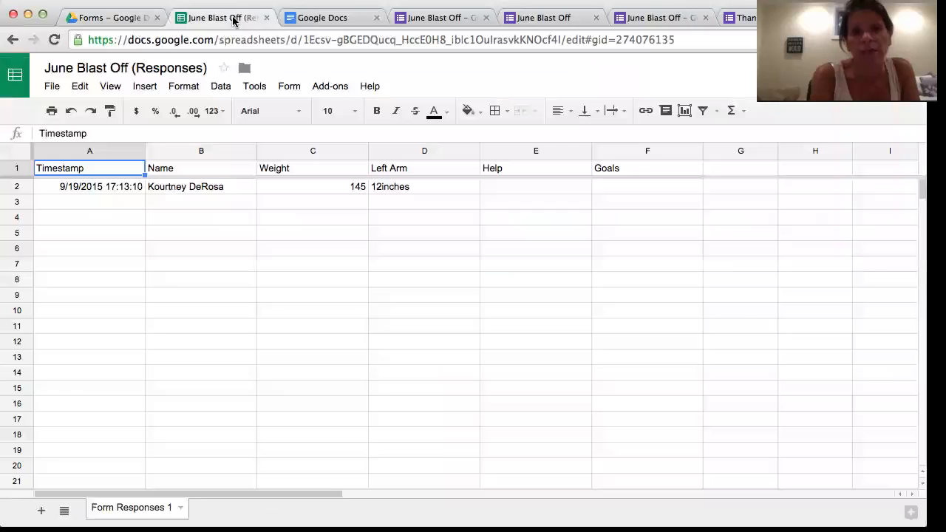